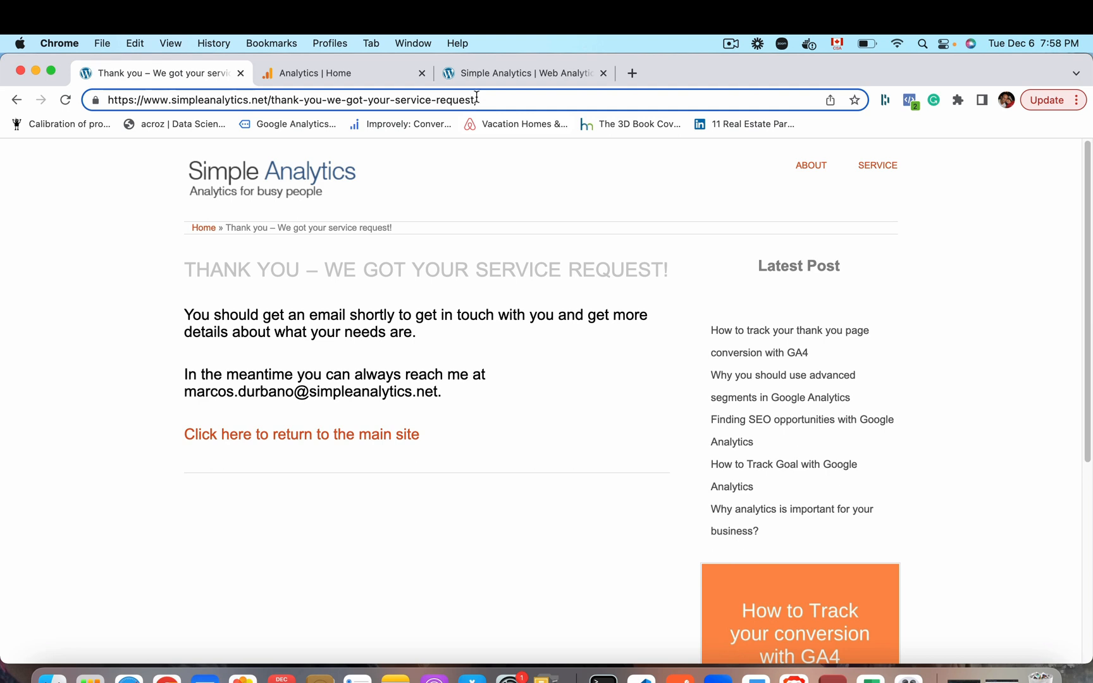
Step: Copy the slug thank-you-we-got-your-service-request, without the trailing slash, from the thank-you page's URL
left_click_drag(473, 101, 351, 100)
left_click(518, 101)
type("/")
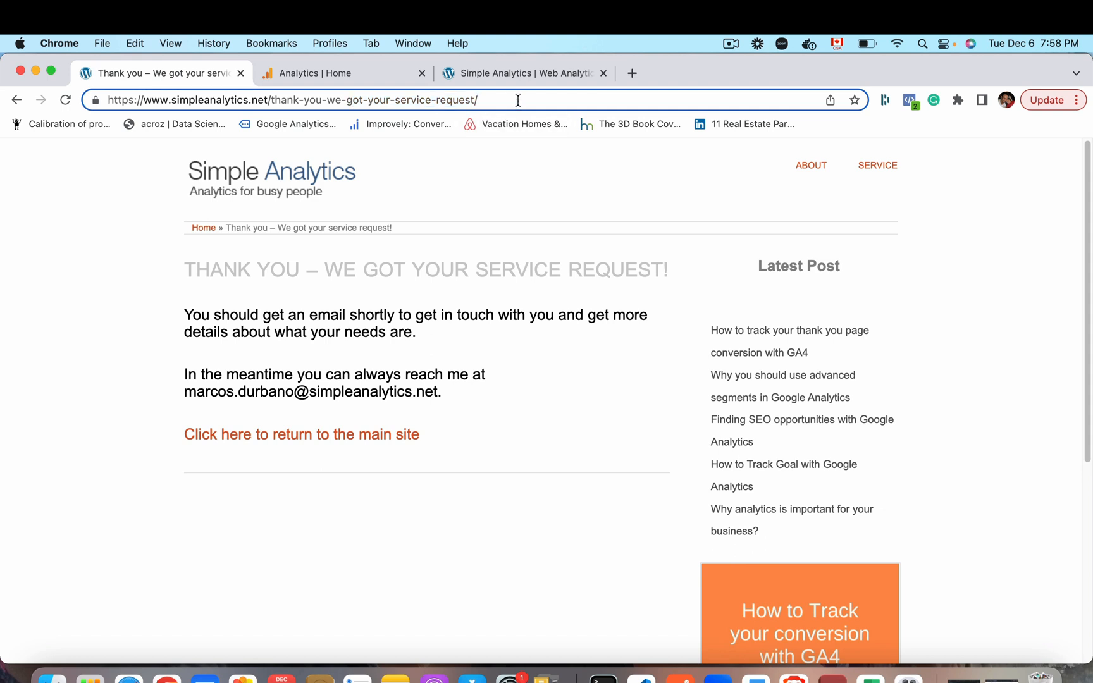
left_click_drag(270, 100, 476, 101)
key("super+c")
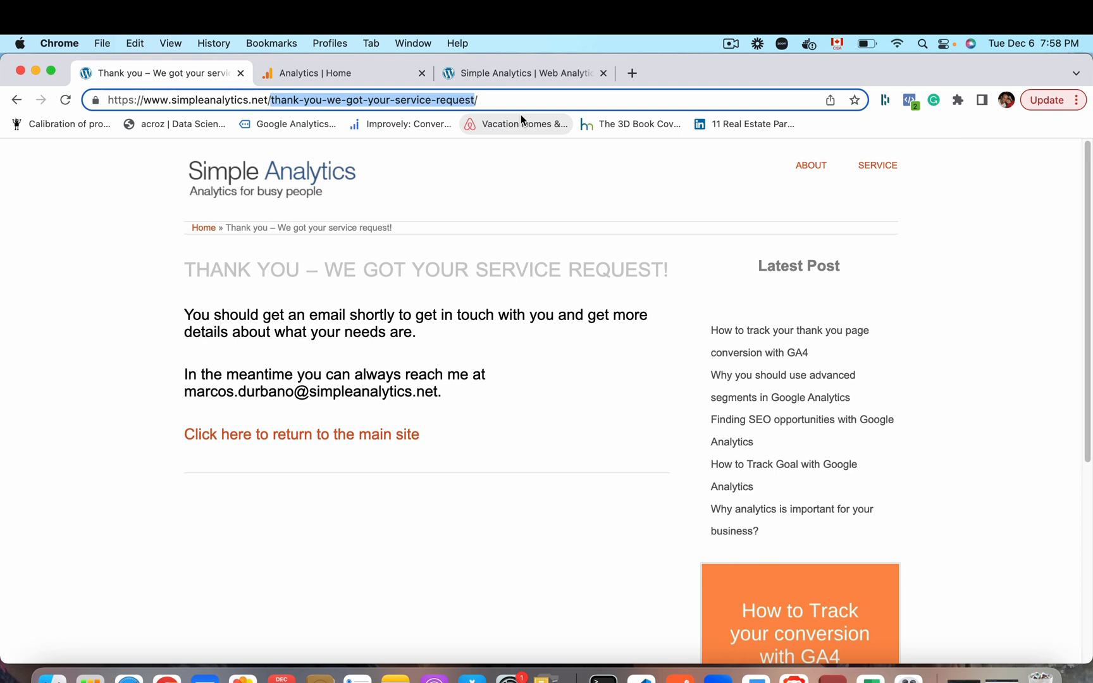
Step: Switch to Google Analytics and open the custom event creation list from the Simple Analytics GA4 property's event settings
left_click(354, 77)
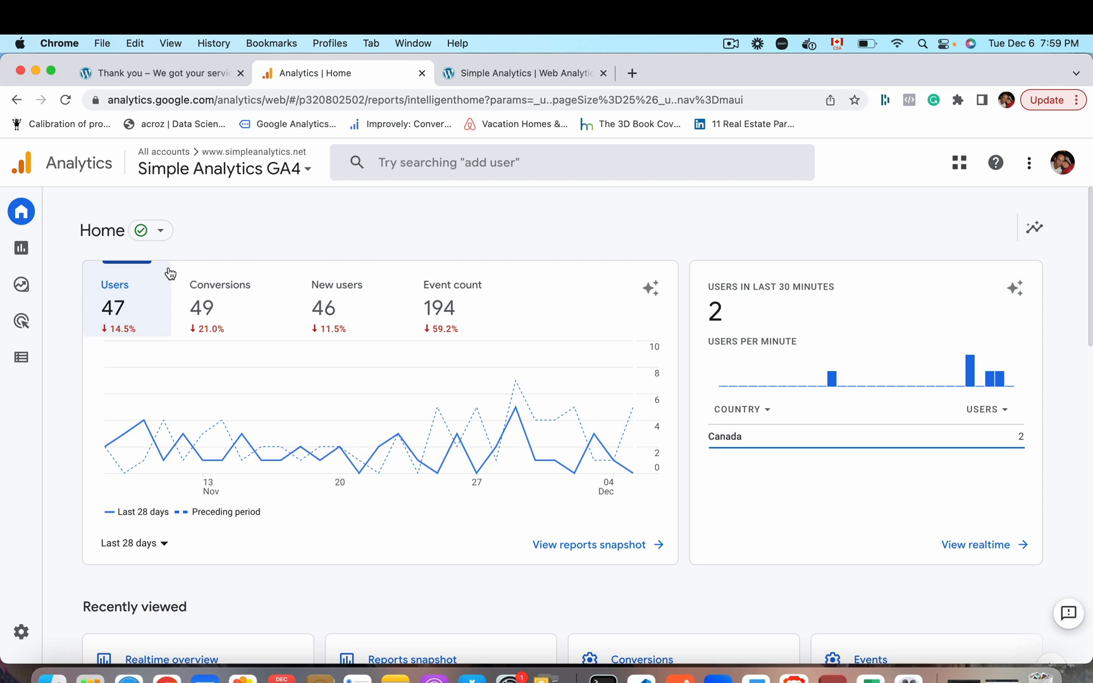
left_click(26, 633)
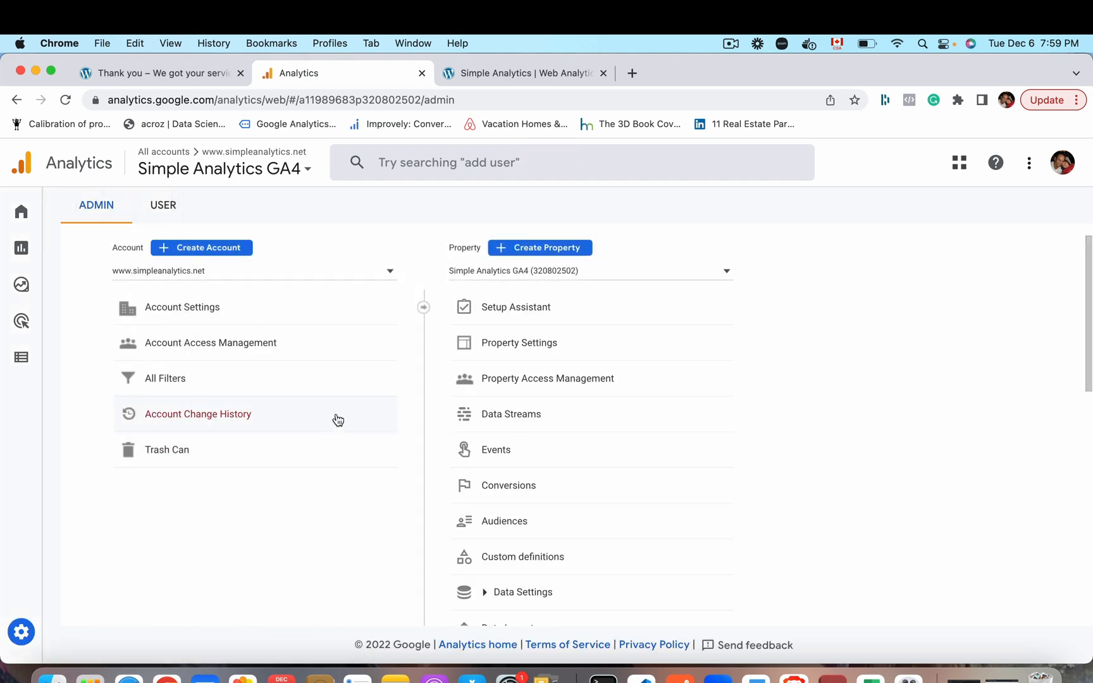
left_click(500, 450)
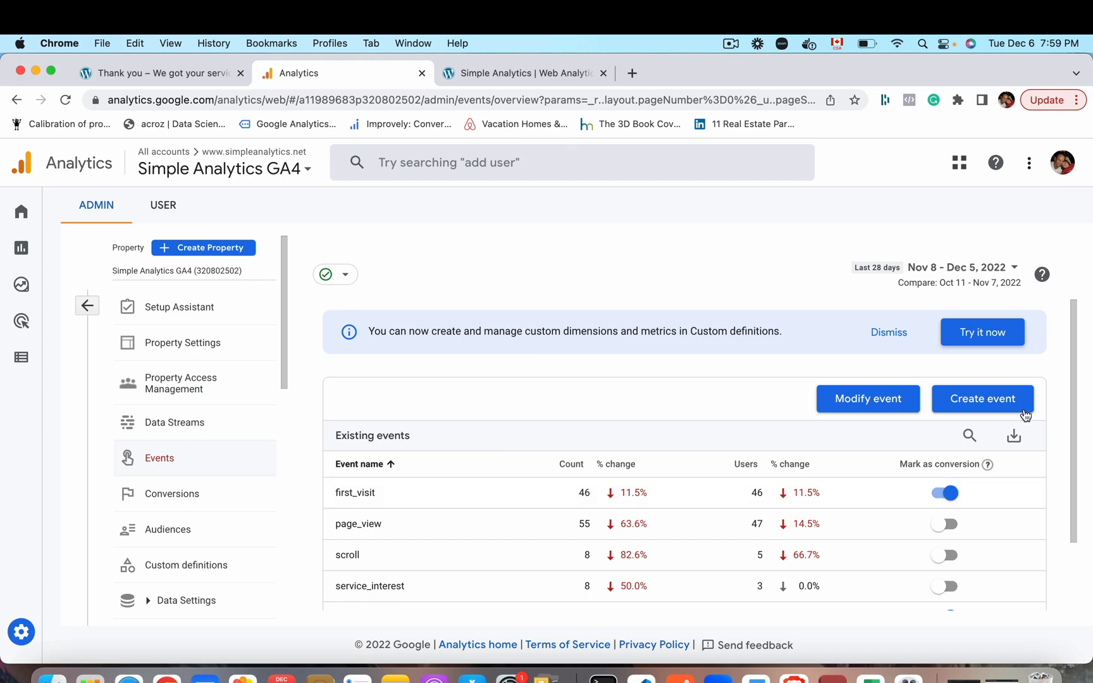
left_click(1006, 403)
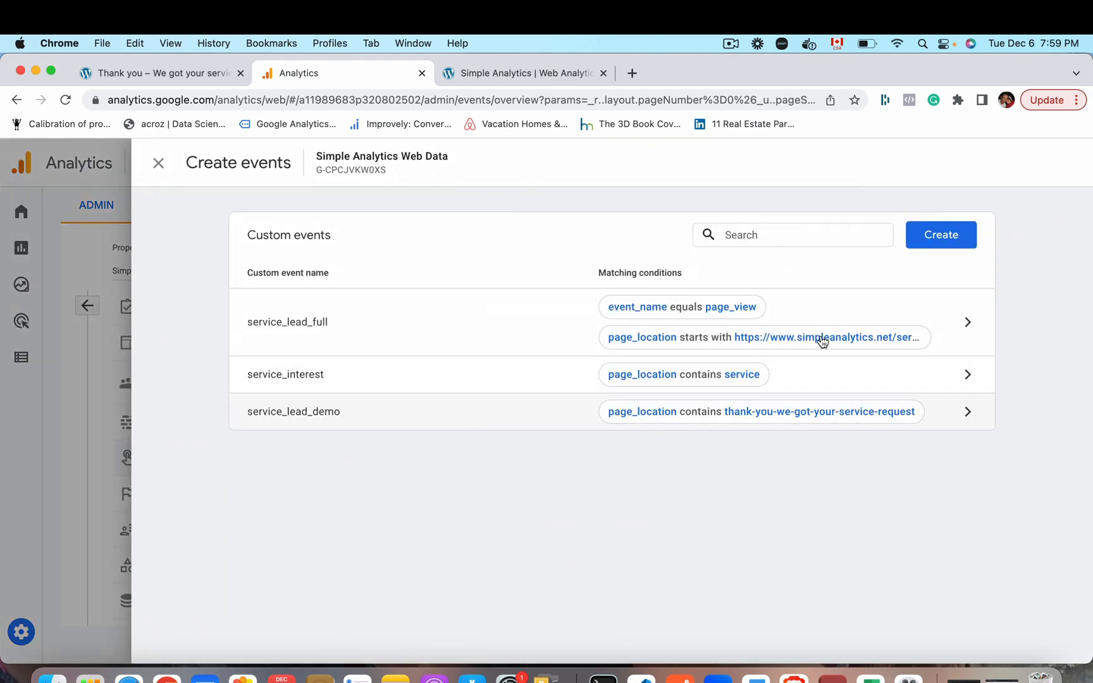
Step: Start a new custom event named service_demo with the matching condition event_name equals page_view
left_click(948, 240)
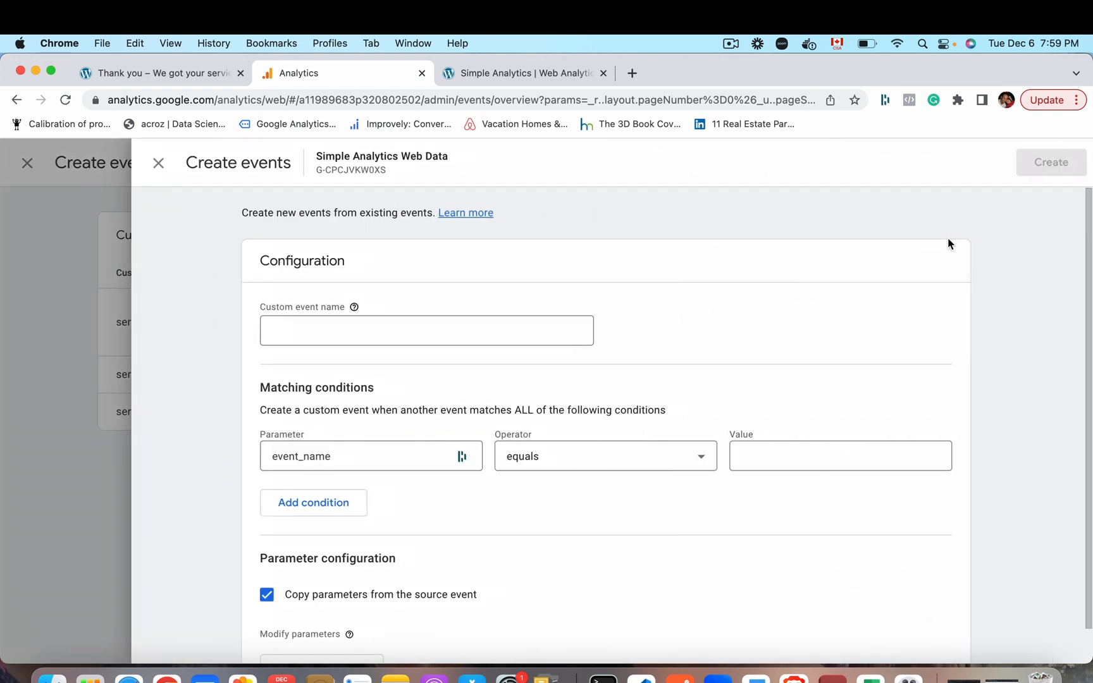
left_click(498, 329)
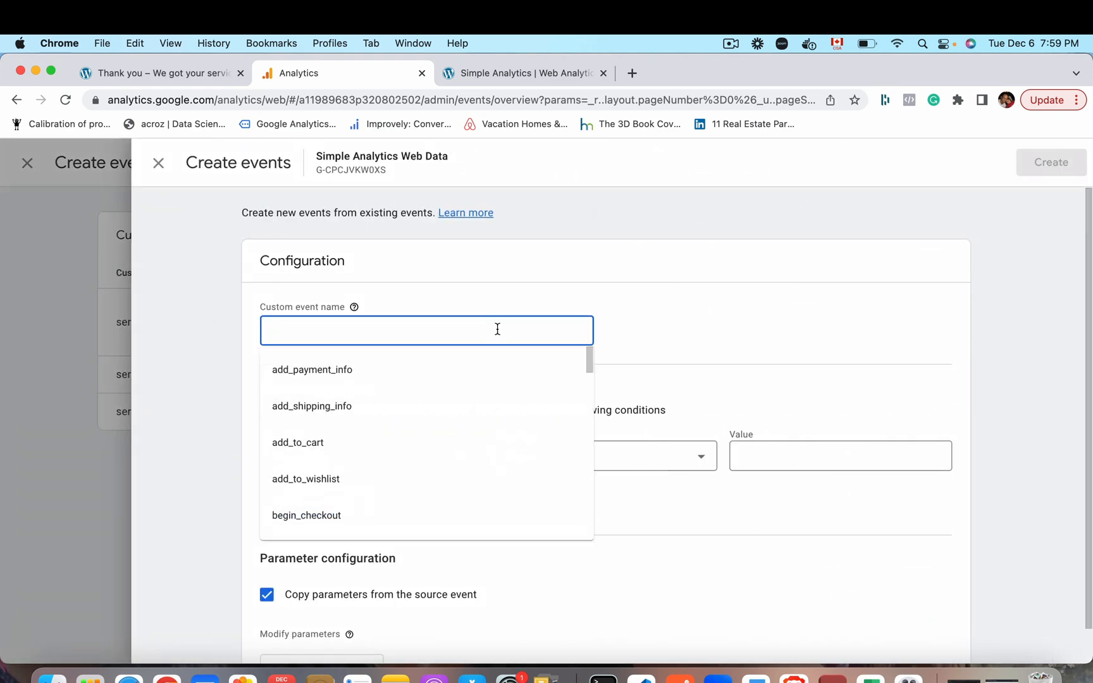
type("ser")
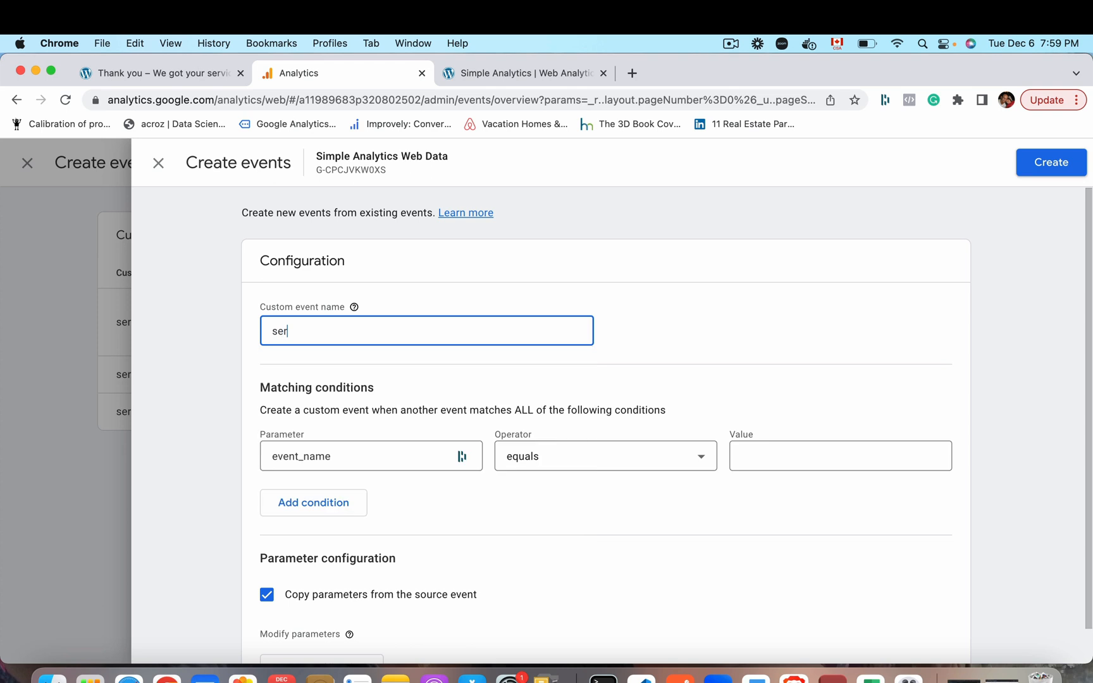
type("vice_demo")
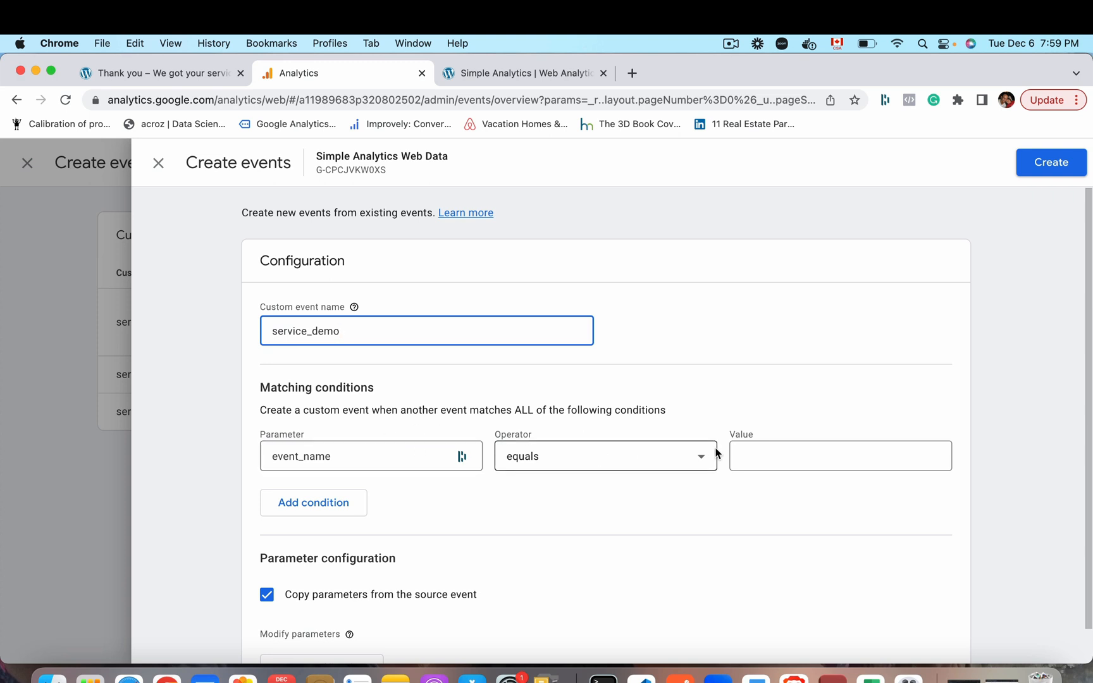
left_click(783, 451)
type("page_view")
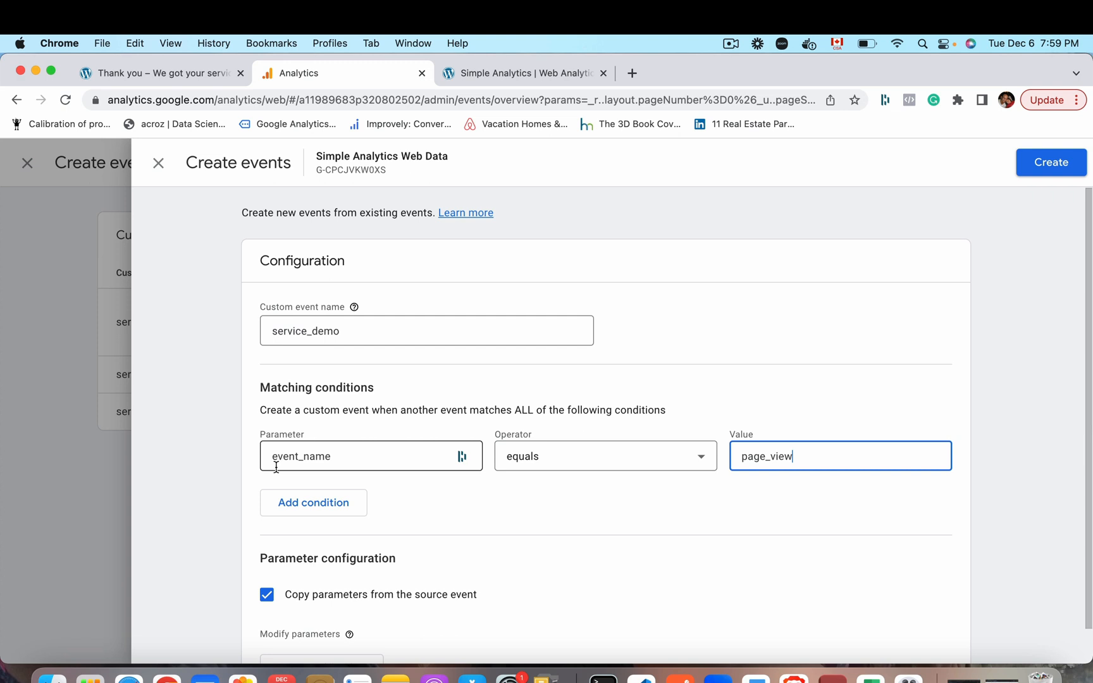
Step: Add a second matching condition: page_location contains thank-you-we-got-your-service-request, pasting the copied slug
left_click(314, 503)
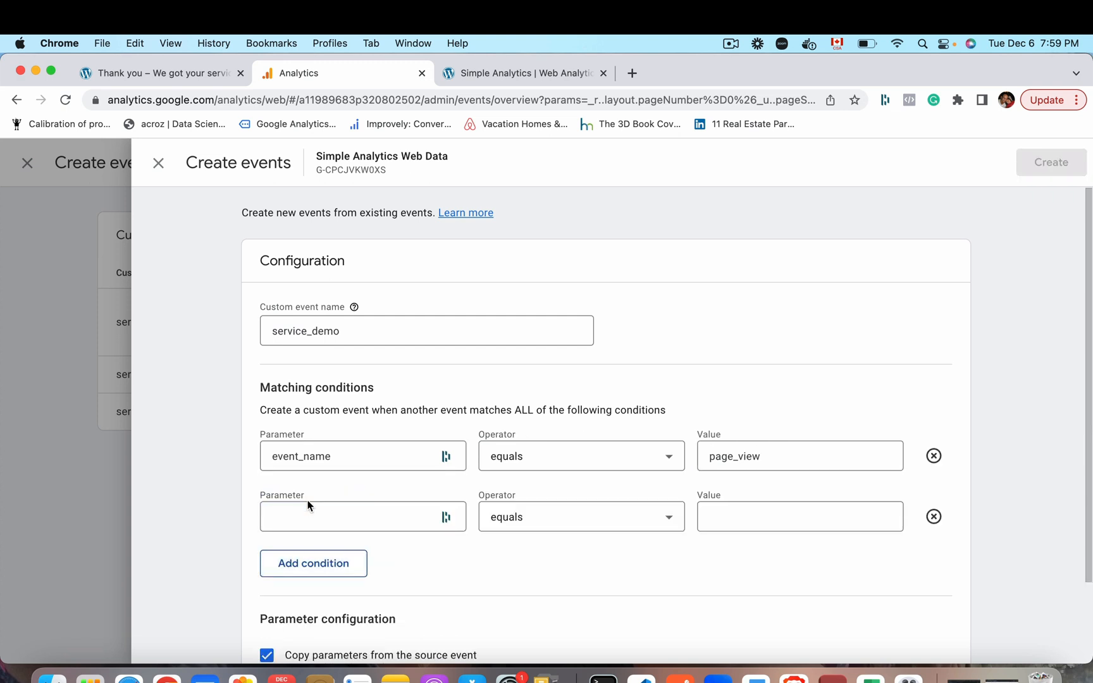
left_click(310, 517)
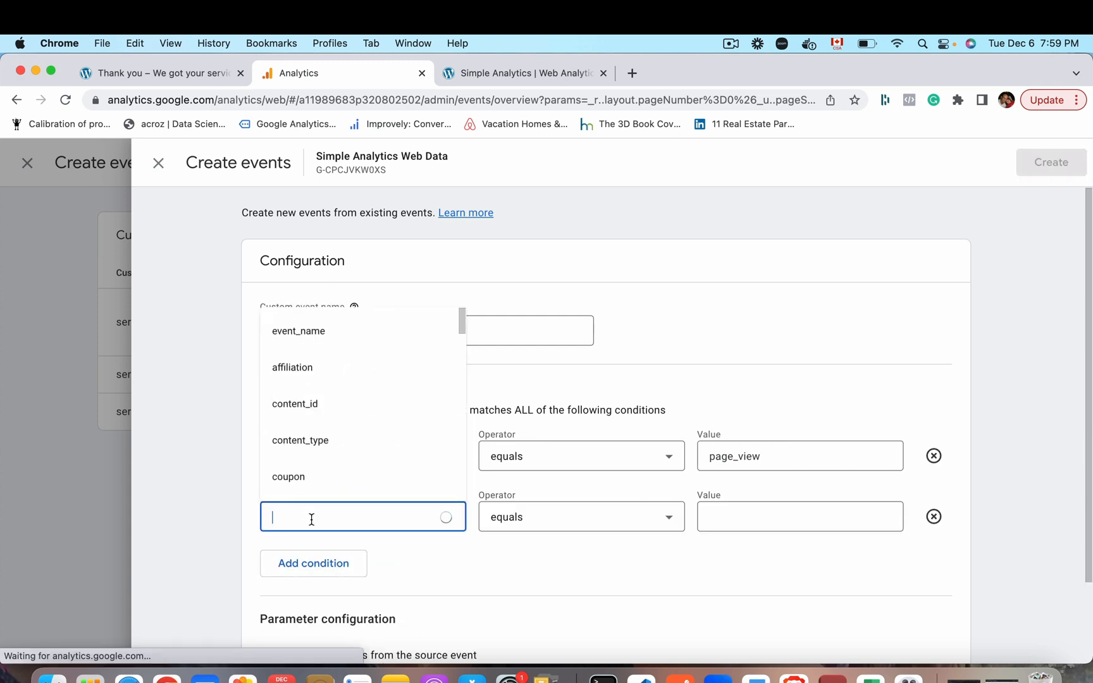
type("page")
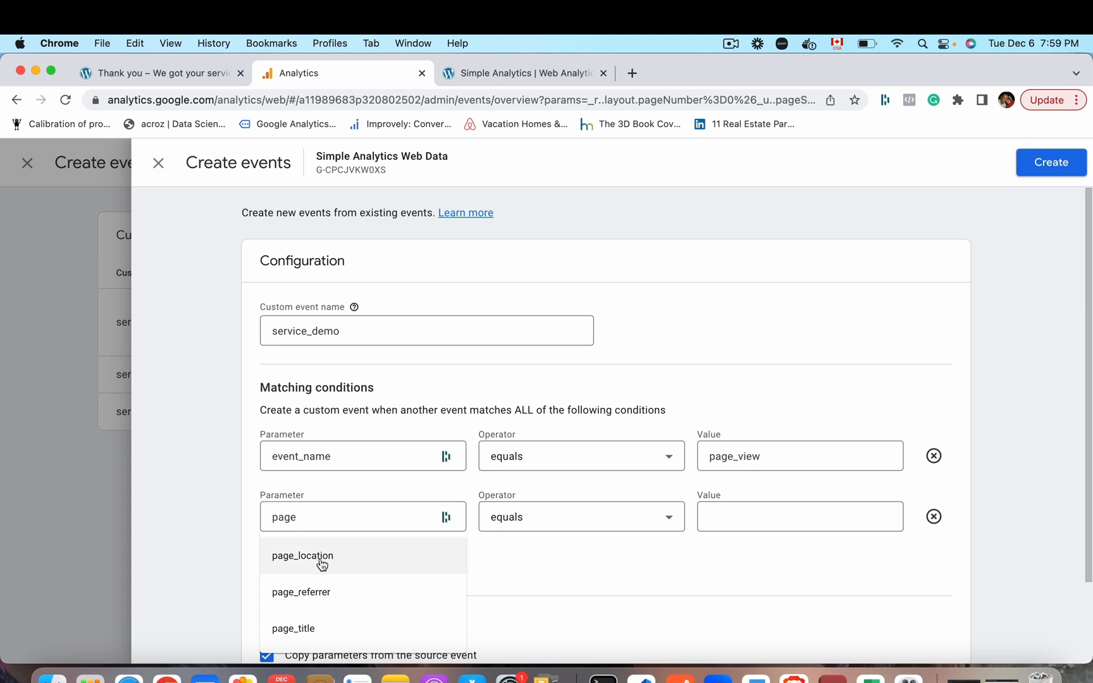
left_click(296, 557)
left_click(631, 527)
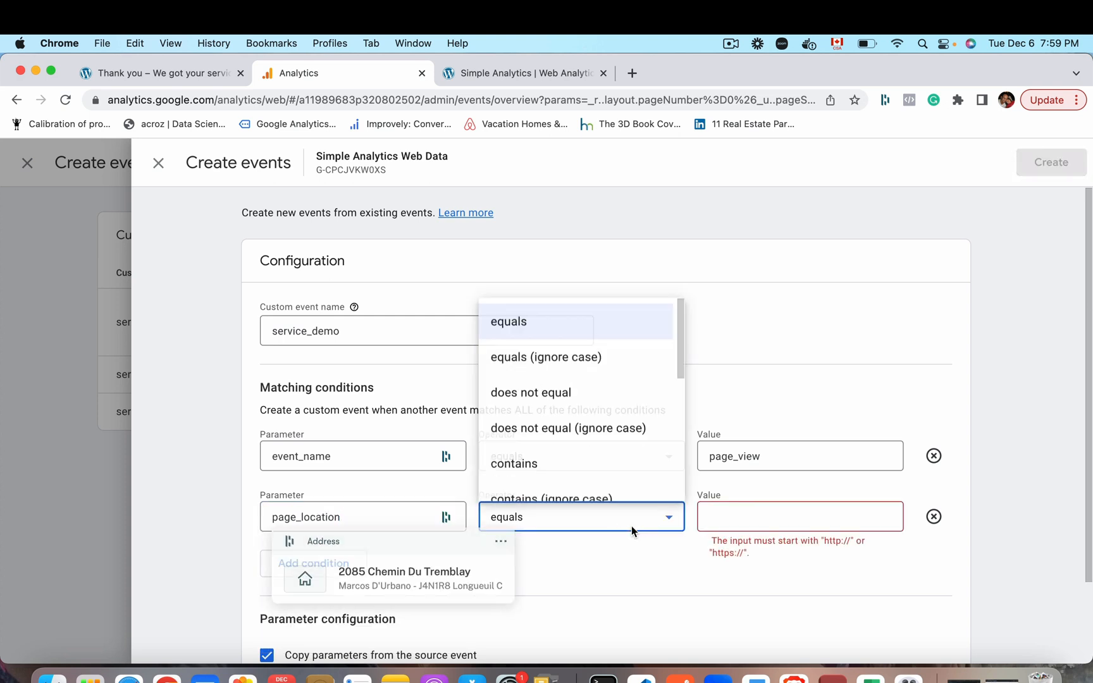
left_click(585, 467)
left_click(724, 515)
key("super+v")
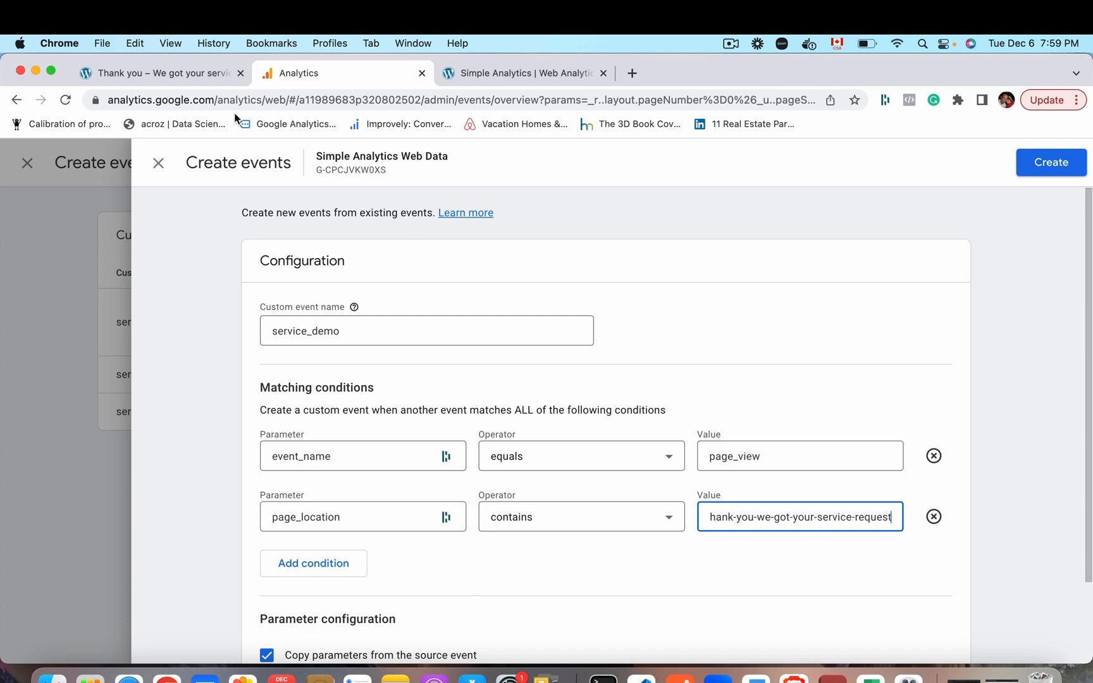
Step: Check the slug portion of the thank-you page's URL against the condition, then return to the event form
left_click(191, 68)
left_click(484, 103)
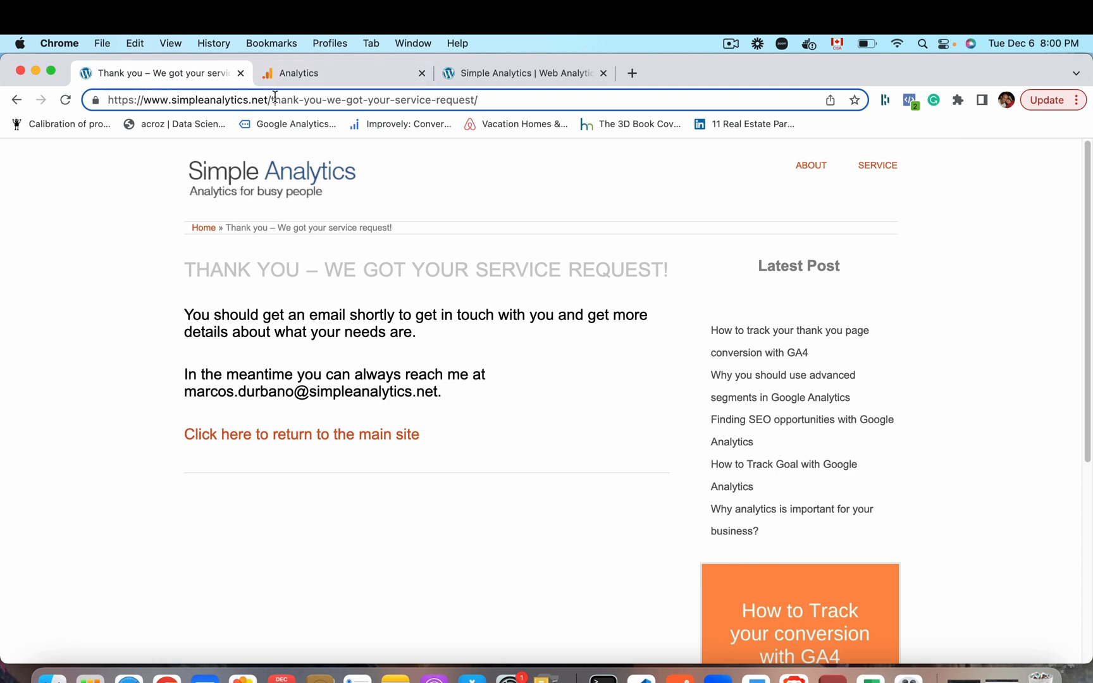
left_click_drag(275, 98, 475, 100)
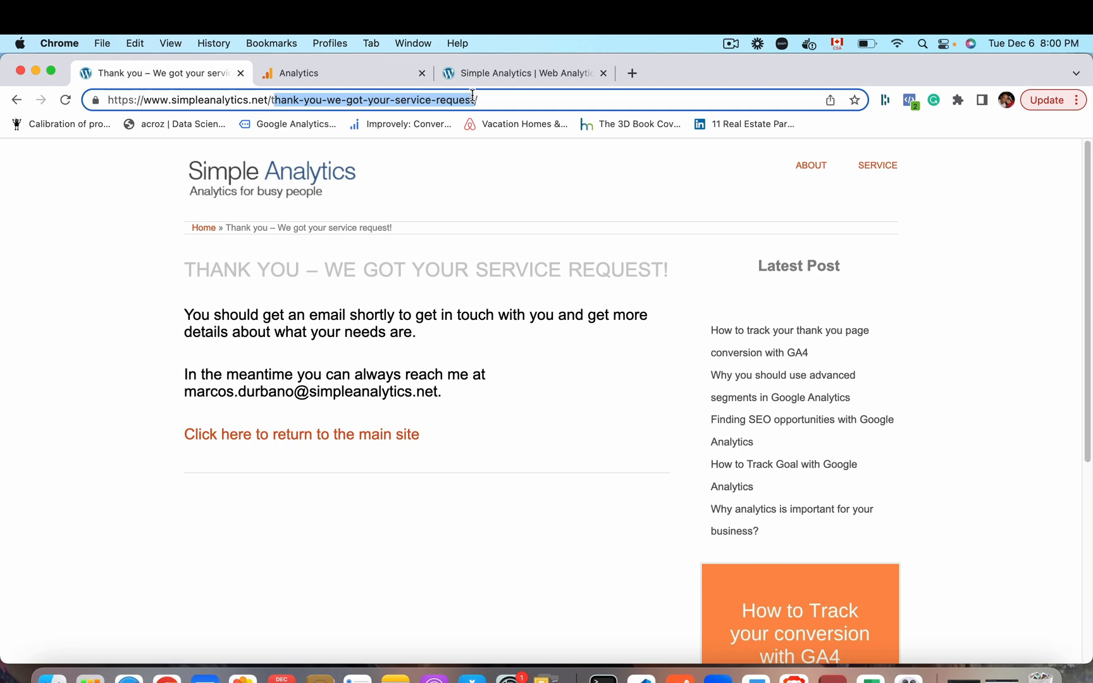
left_click(335, 73)
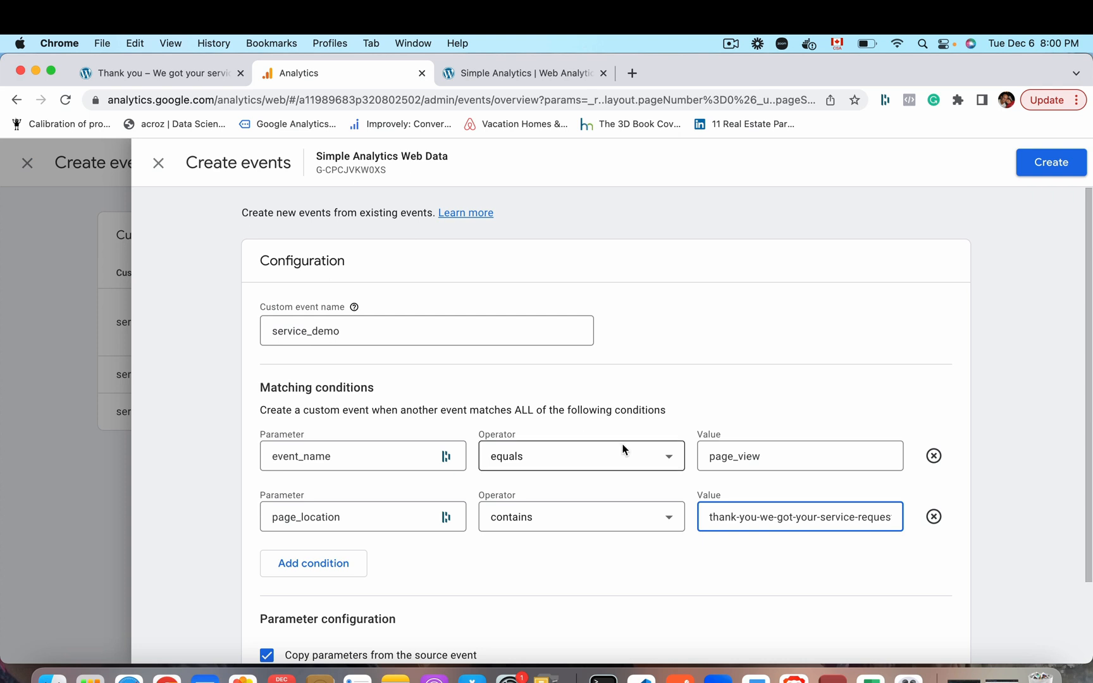
Step: Add a parameter modification that sets the value parameter to 100
scroll(622, 450, "down", 3)
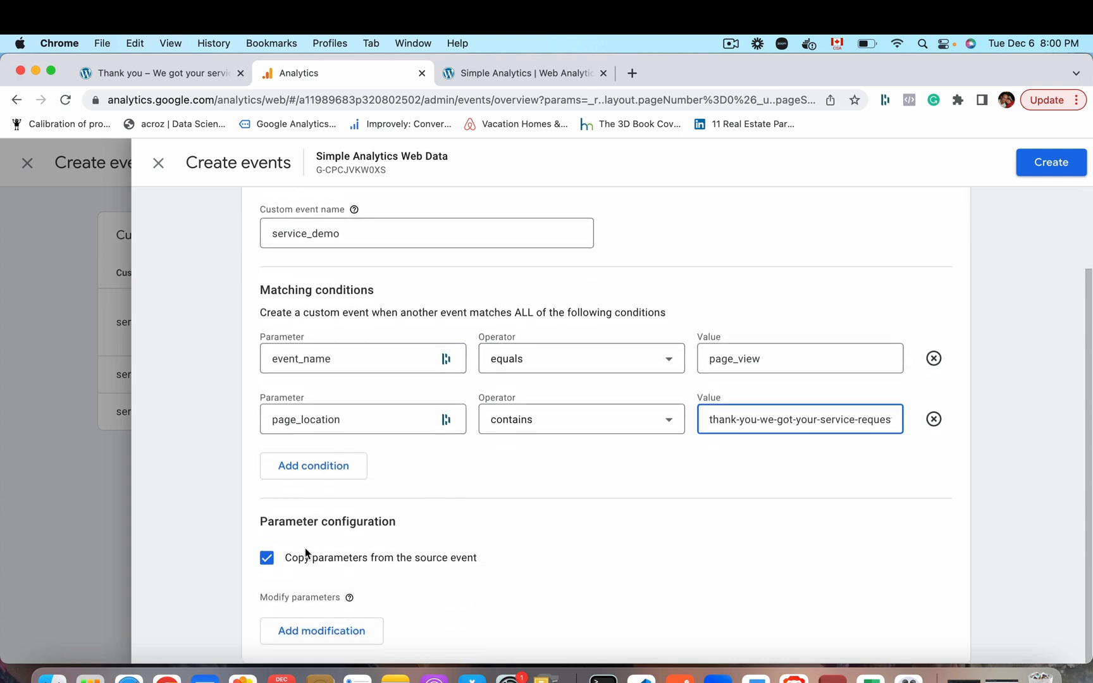
left_click(337, 635)
scroll(442, 558, "down", 2)
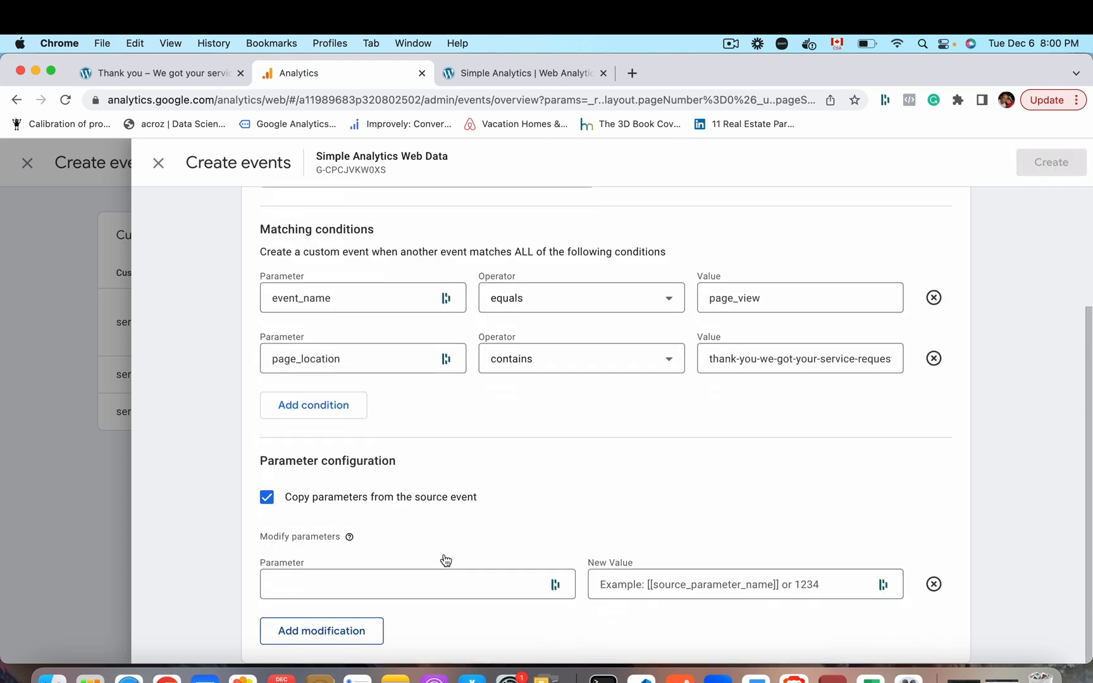
left_click(367, 586)
type("value")
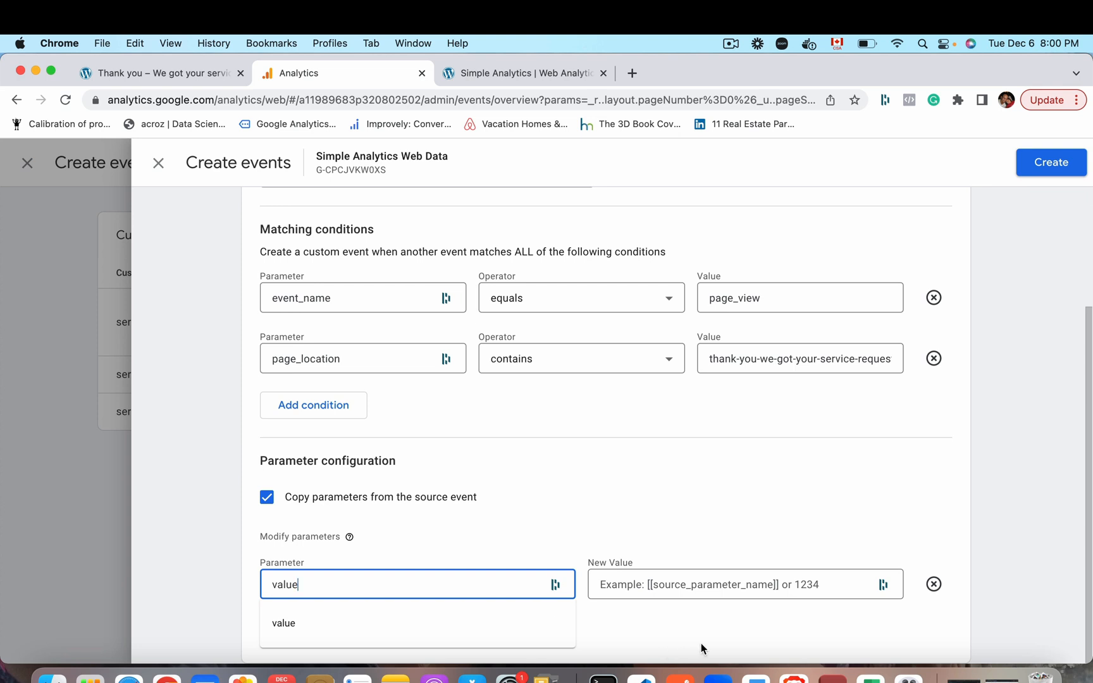
left_click(737, 585)
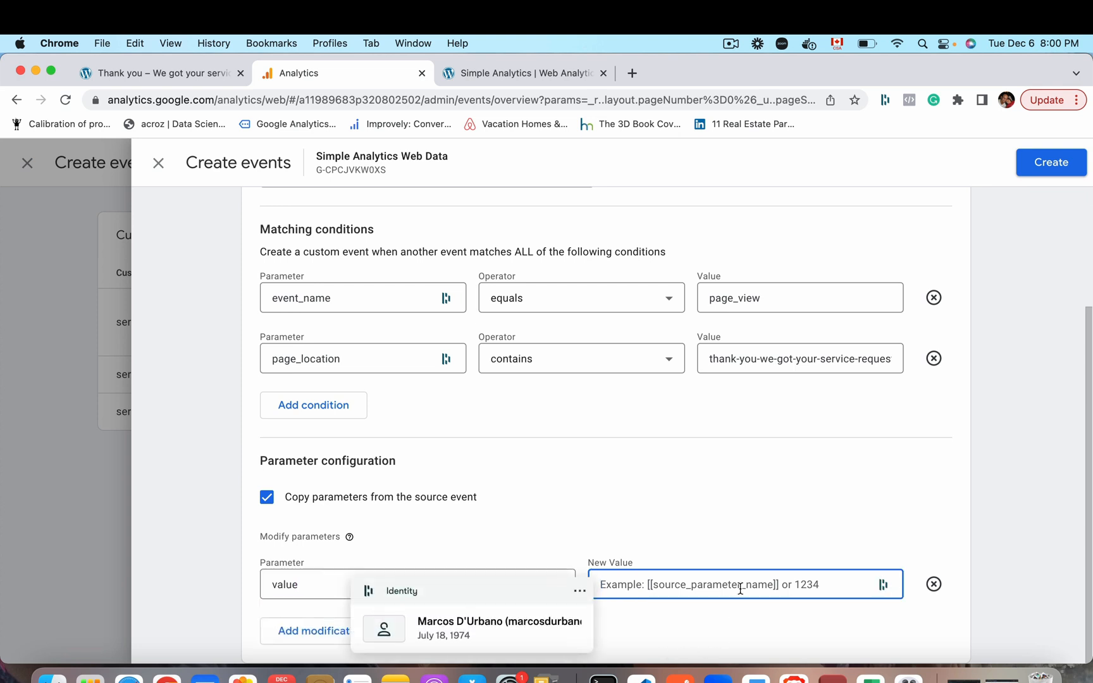
type("100")
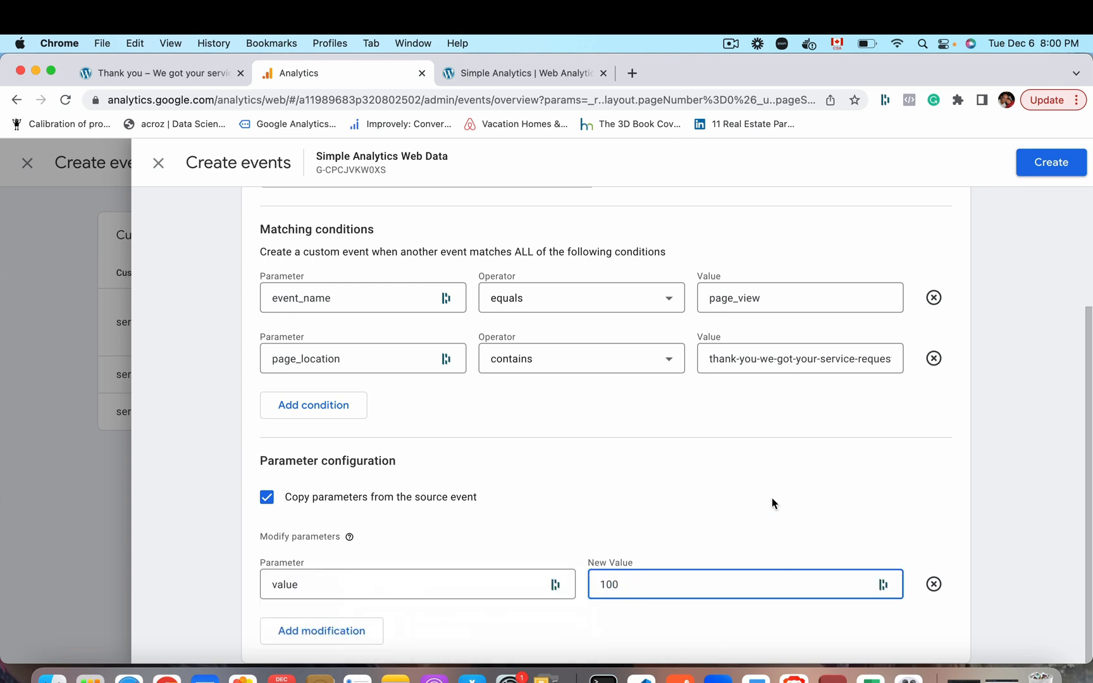
Step: Add a second parameter modification that sets the currency parameter to USD
left_click(362, 623)
scroll(379, 588, "down", 1)
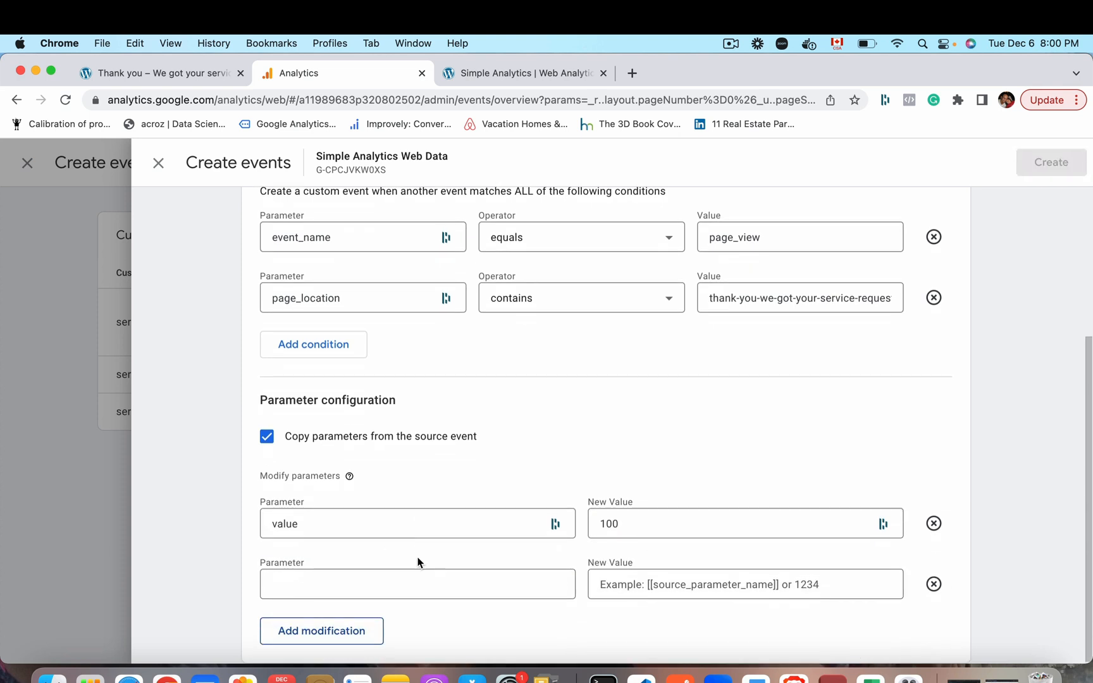
left_click(368, 584)
type("curren")
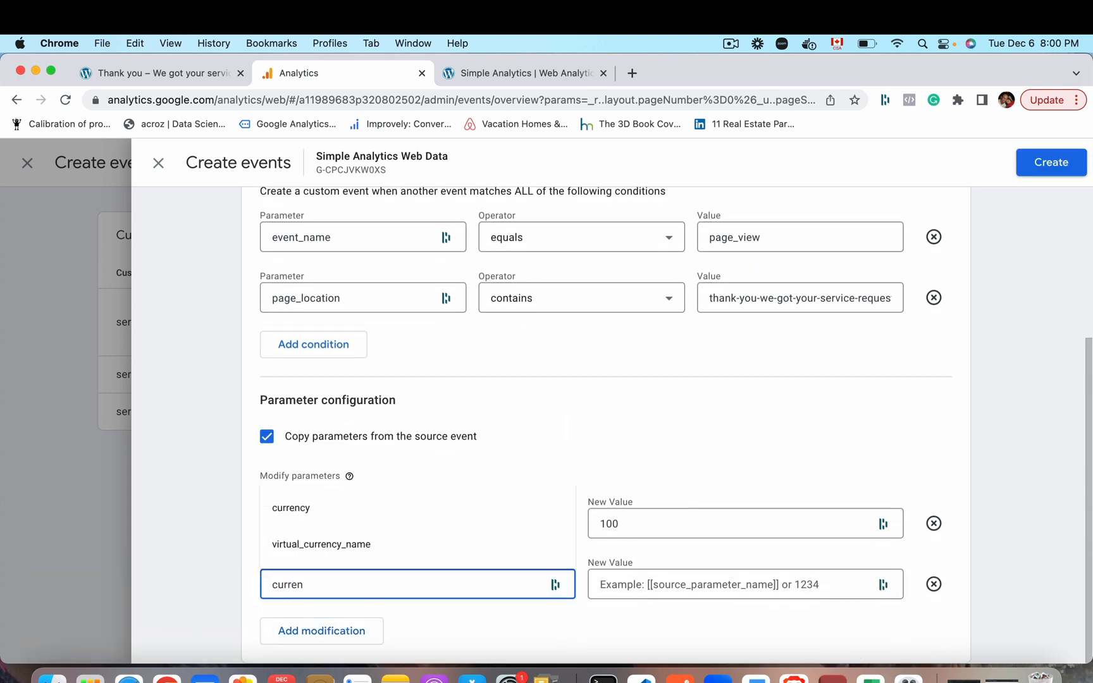
left_click(317, 514)
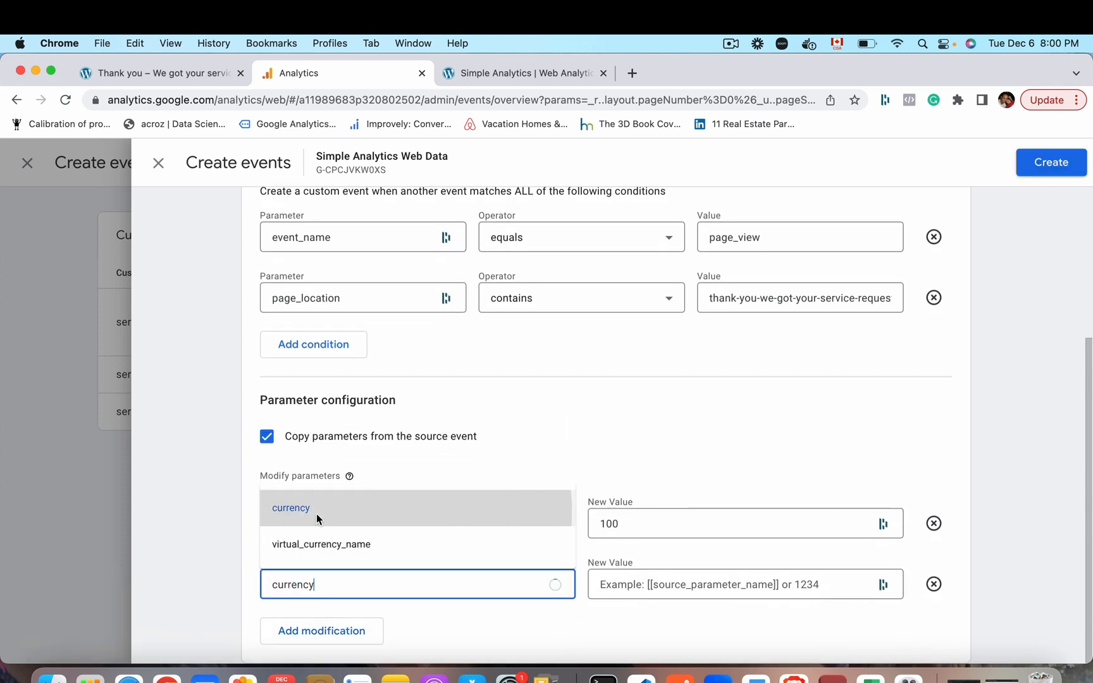
left_click(665, 581)
type("A")
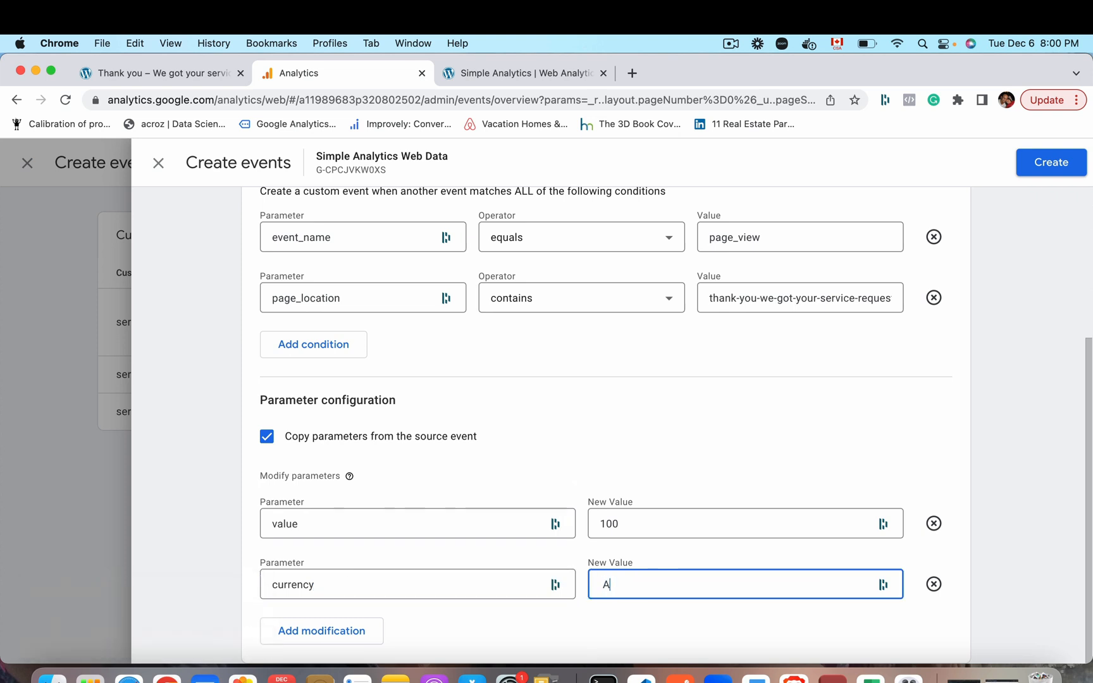
key("BackSpace")
type("A")
key("BackSpace")
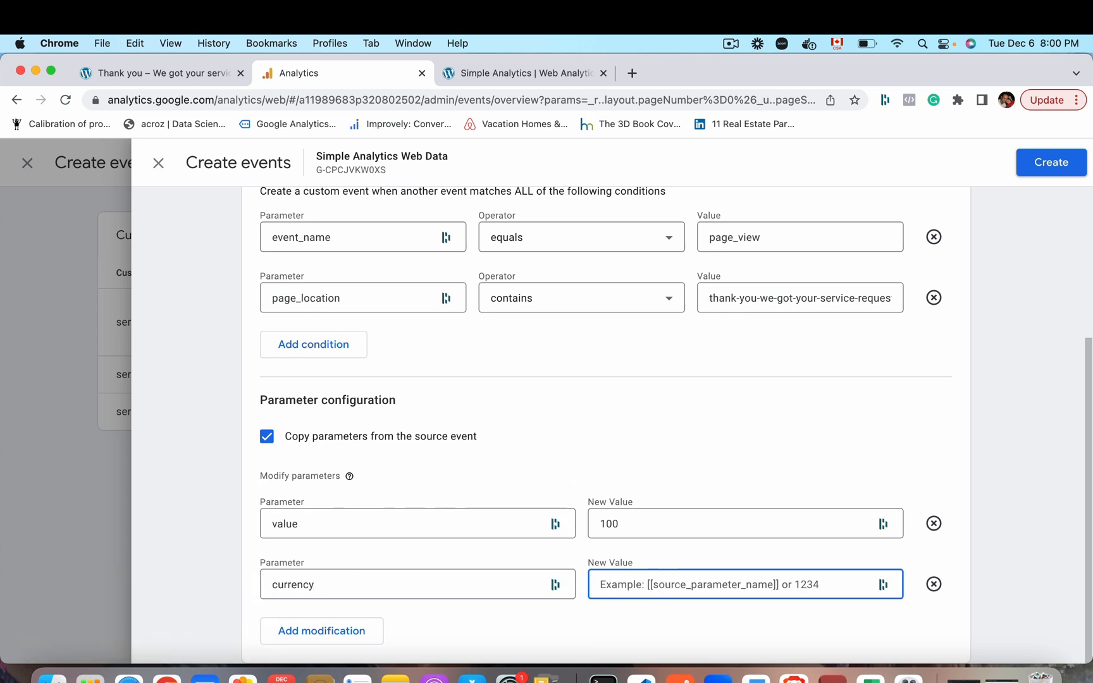
type("CAD")
key("BackSpace")
key("BackSpace")
key("BackSpace")
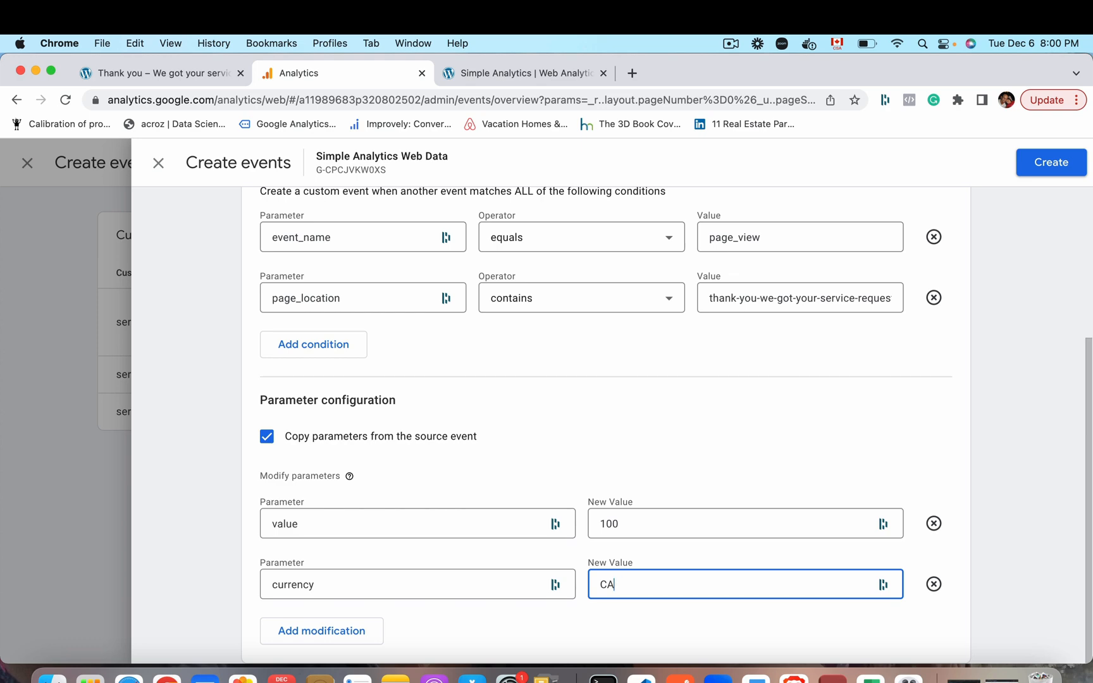
type("USD")
Step: Close the service_demo event form without creating the event and discard the unsaved changes
scroll(1025, 320, "up", 5)
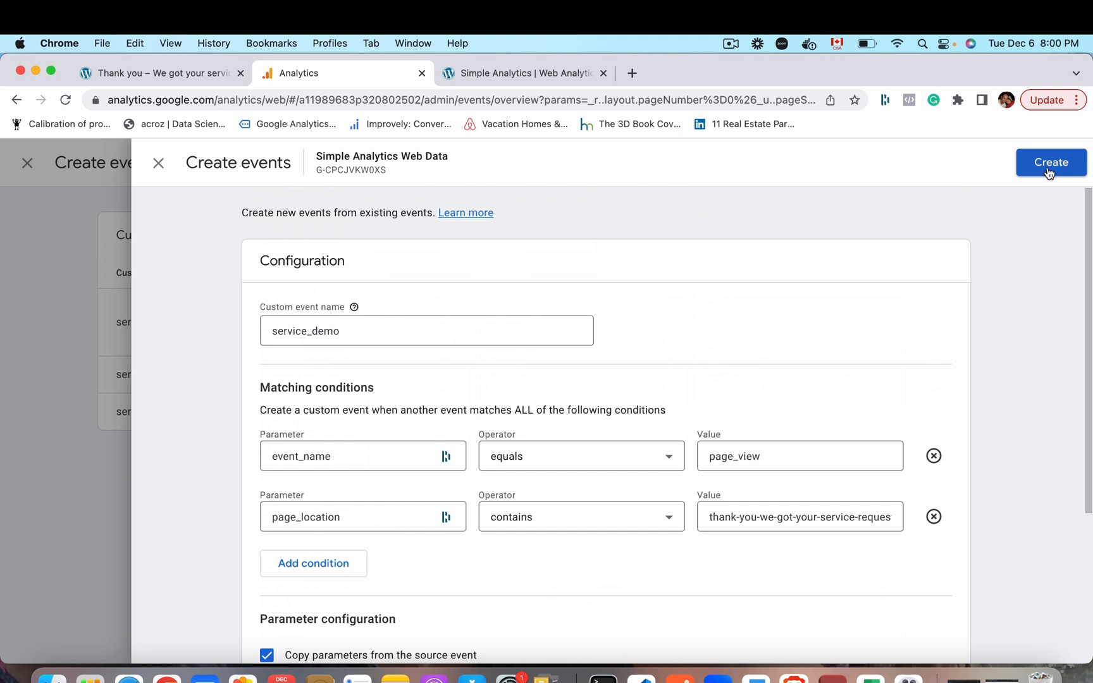
left_click(159, 163)
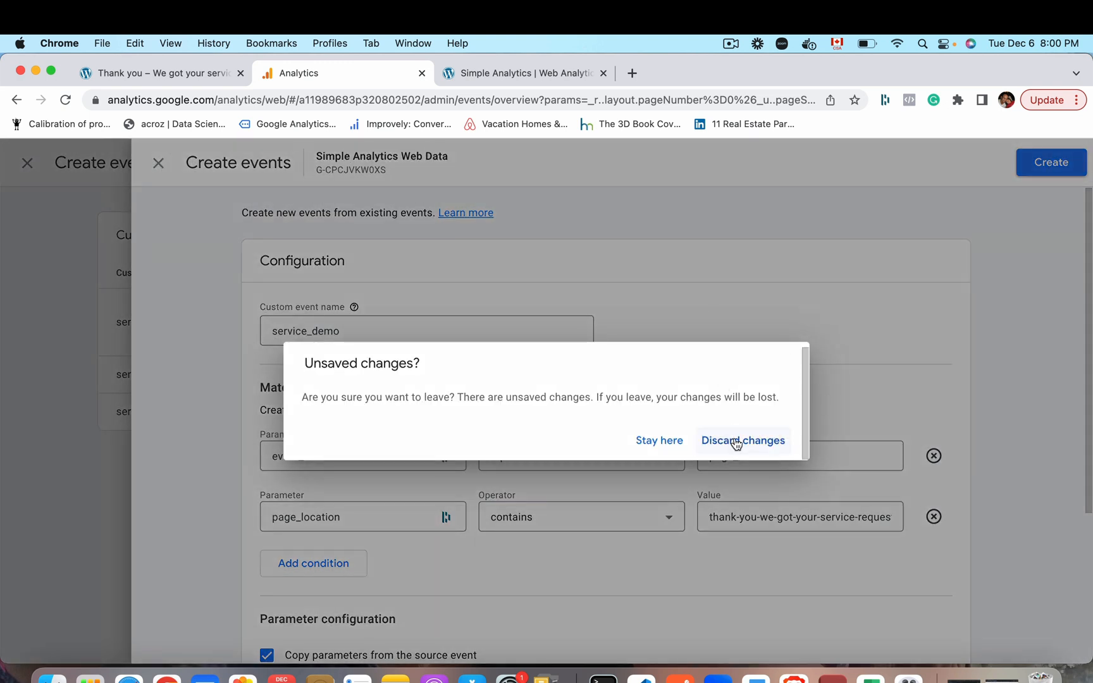
left_click(736, 441)
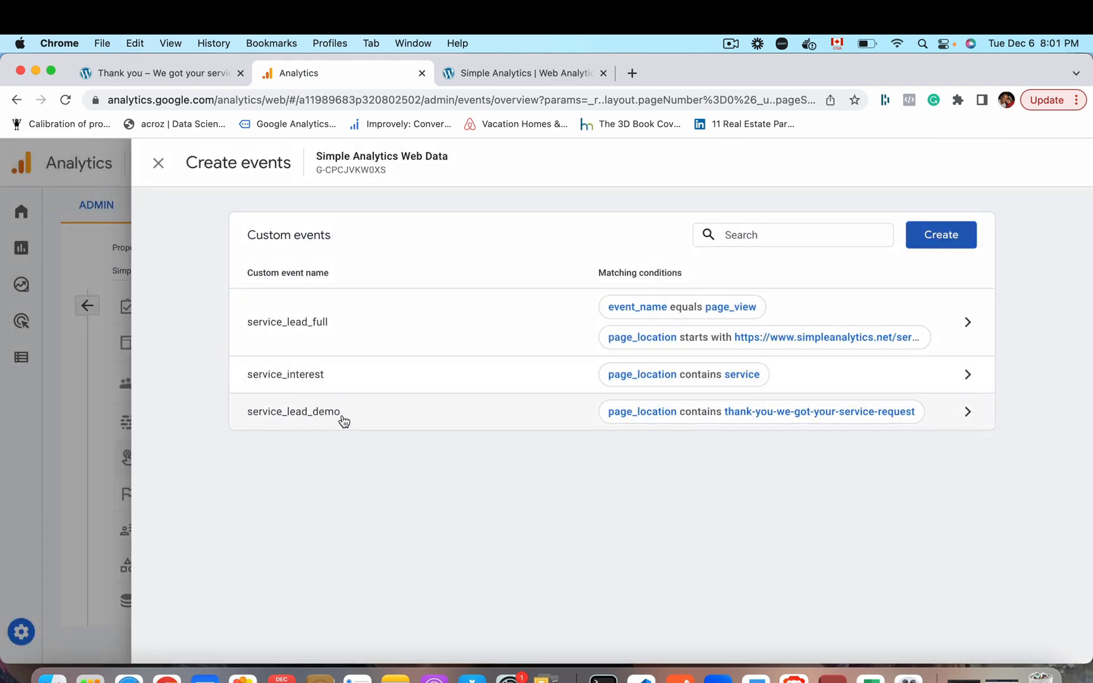
Step: Open the existing service_lead_demo custom event and copy its event name
left_click_drag(343, 422, 246, 421)
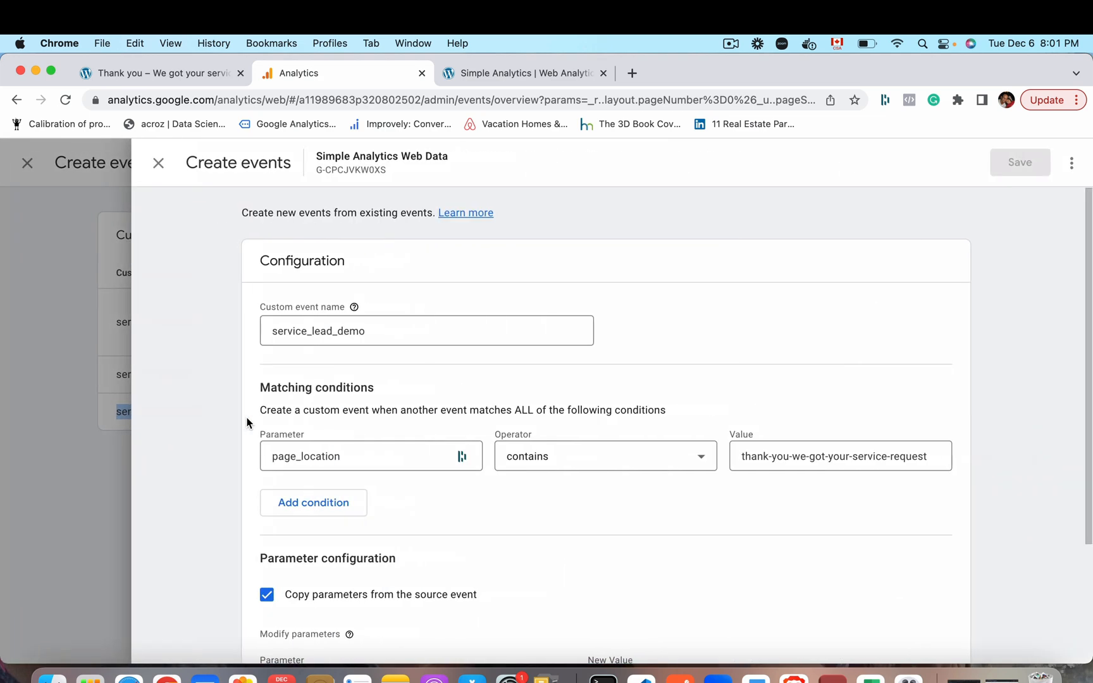
left_click(384, 329)
key("super+c")
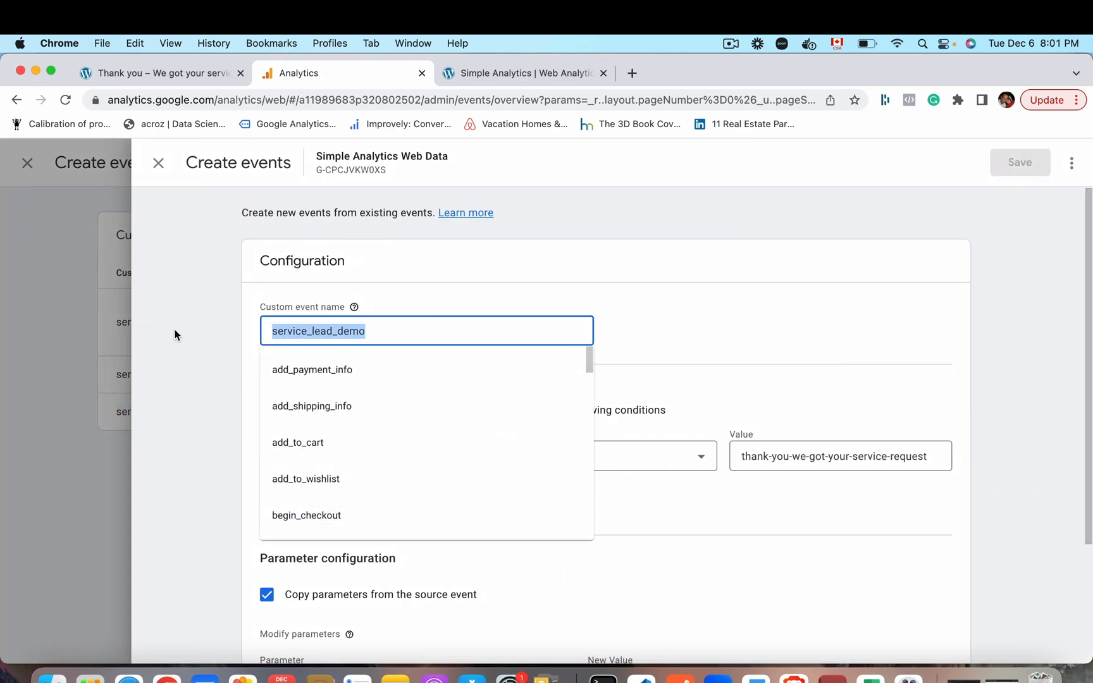
Step: Close the service_lead_demo event configuration and the custom events list without making changes
left_click(707, 368)
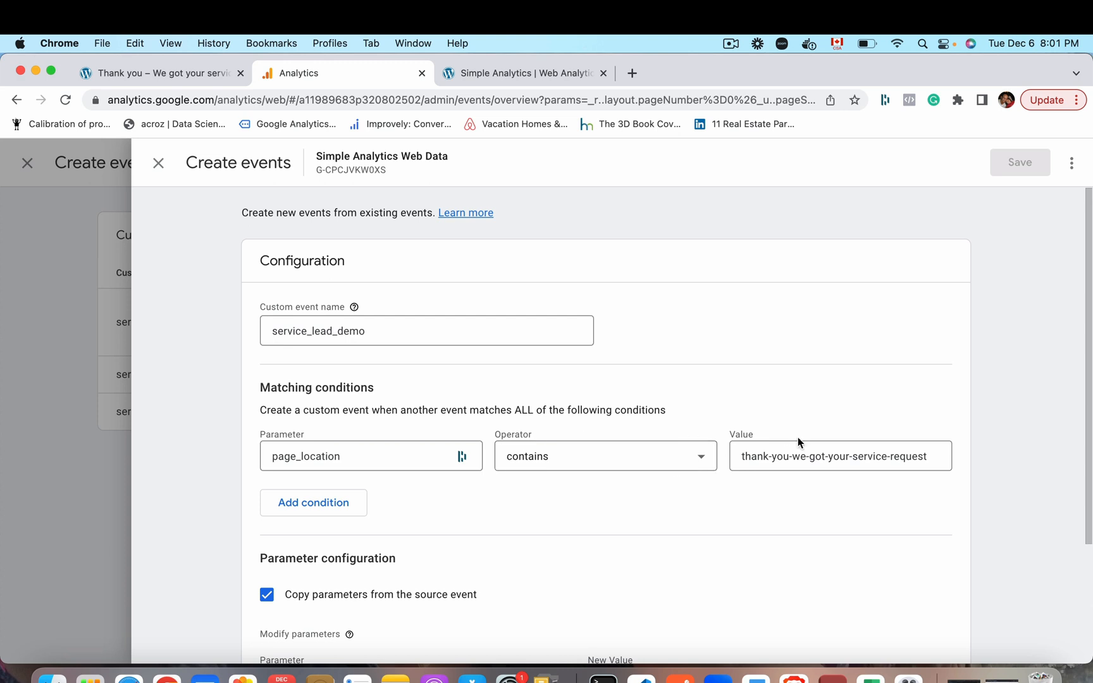
left_click(158, 162)
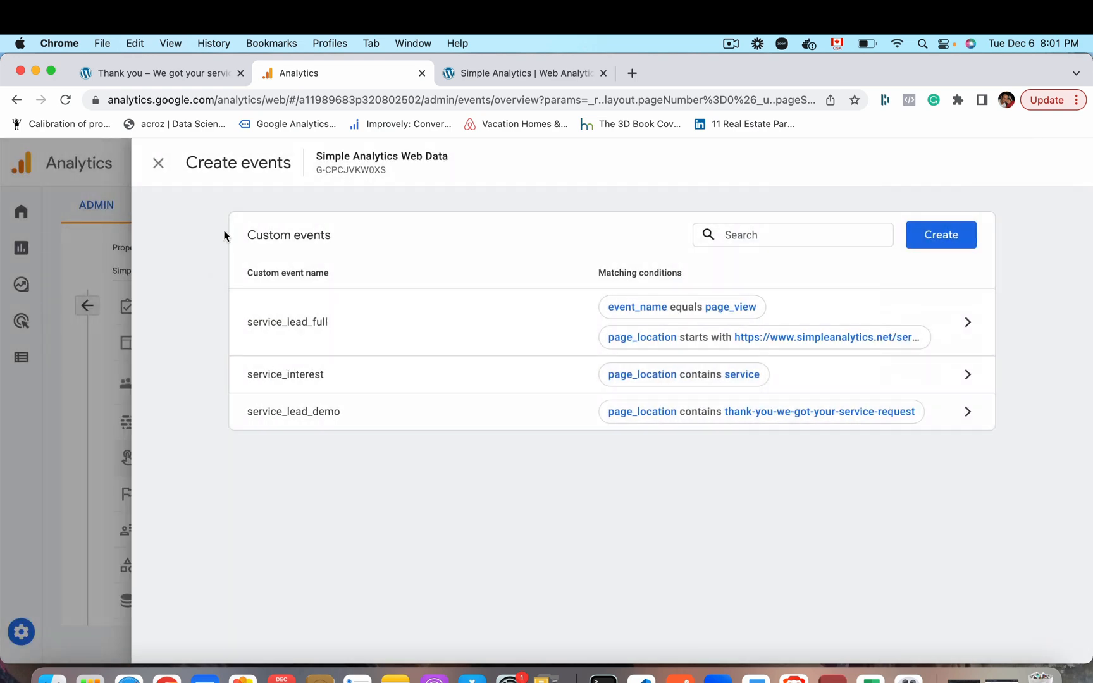
left_click(155, 164)
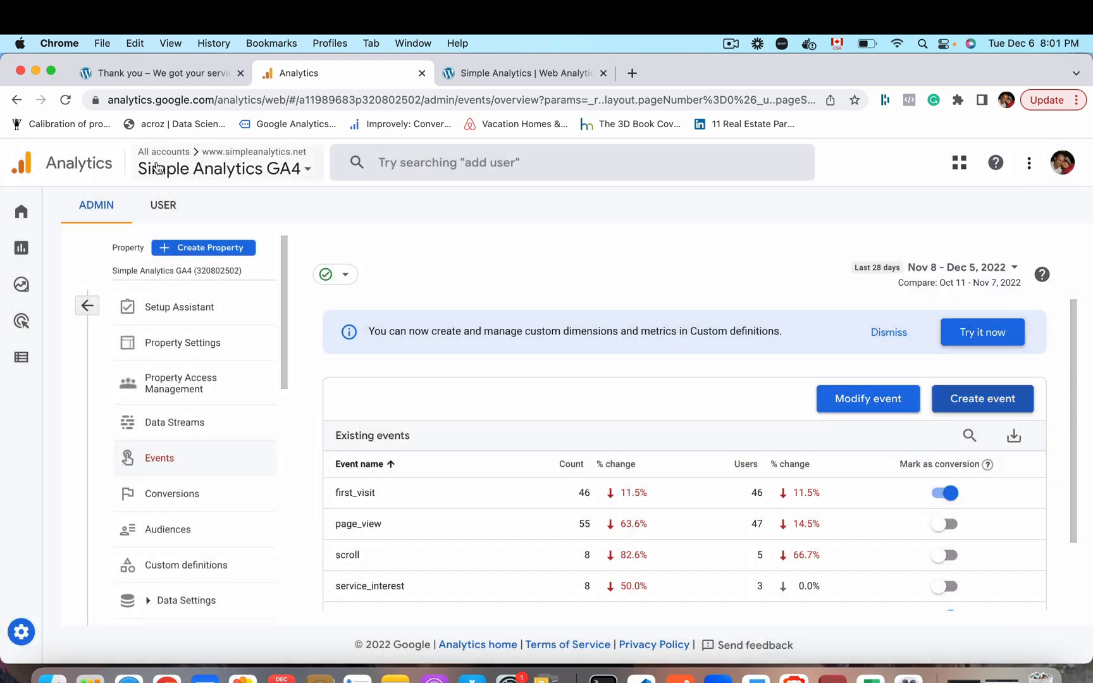
Step: Review the property's conversion events and compare them with the conversion settings in the existing events list
left_click(179, 494)
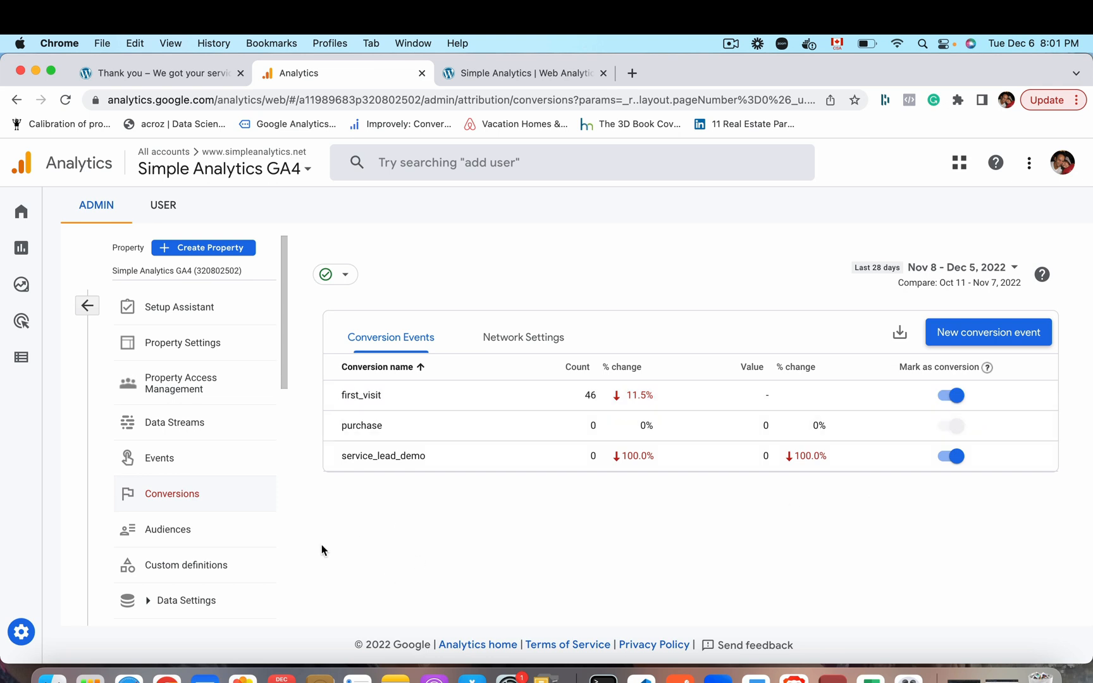
left_click(170, 461)
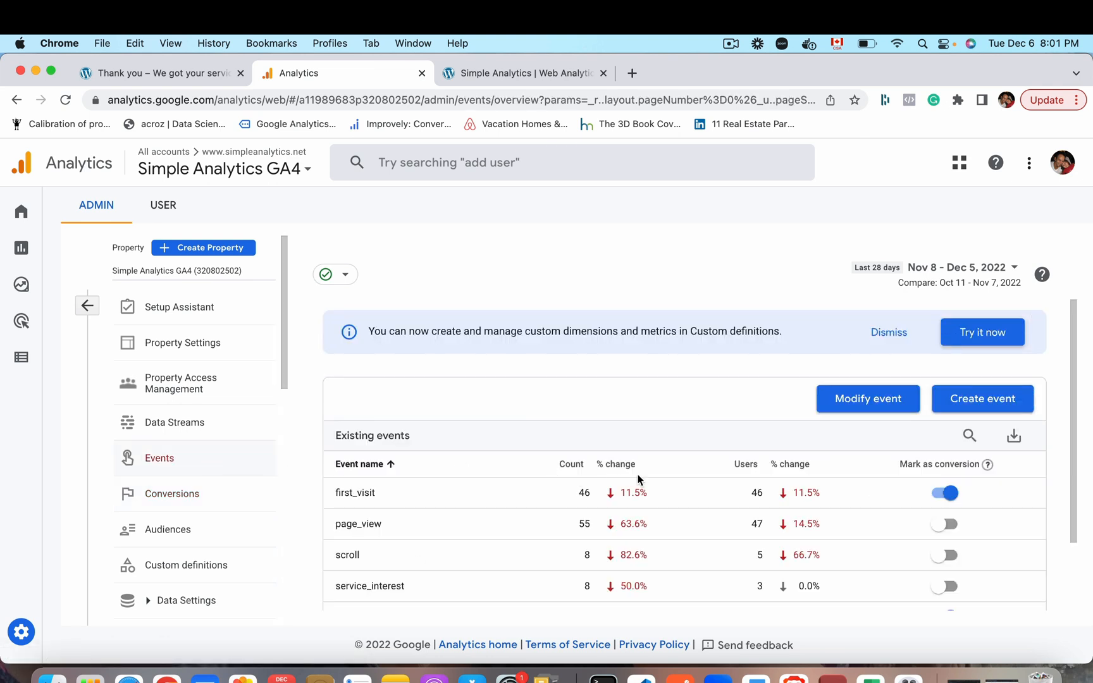
scroll(532, 504, "down", 3)
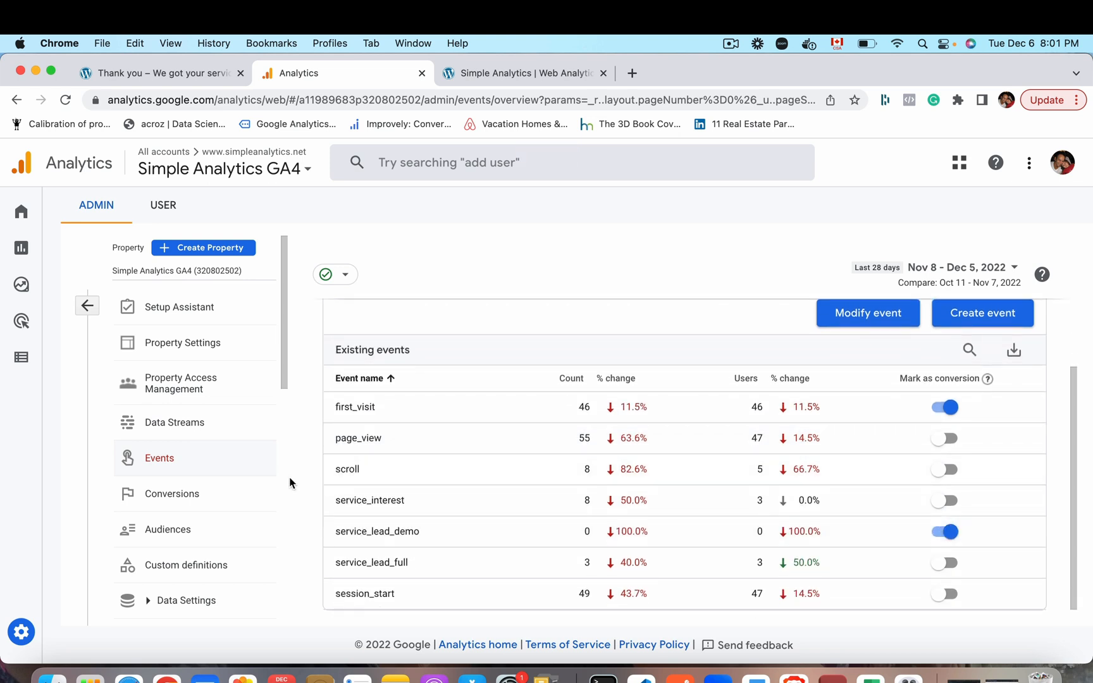
Step: Turn off service_lead_demo as a conversion in the property's conversion events
left_click(186, 495)
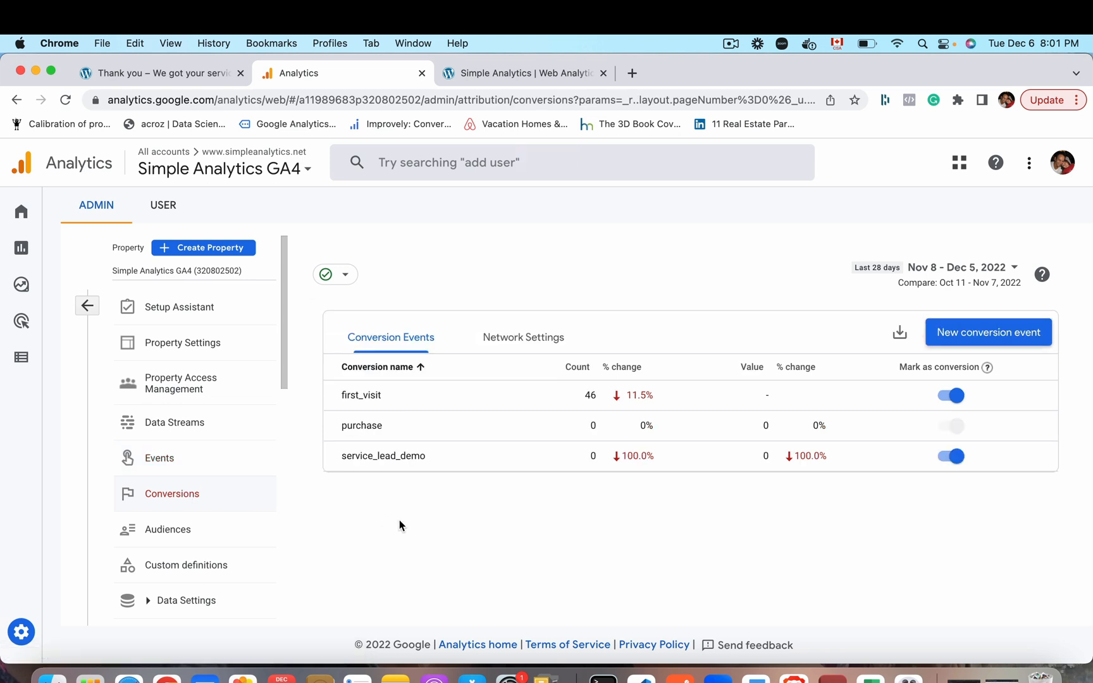
left_click(942, 455)
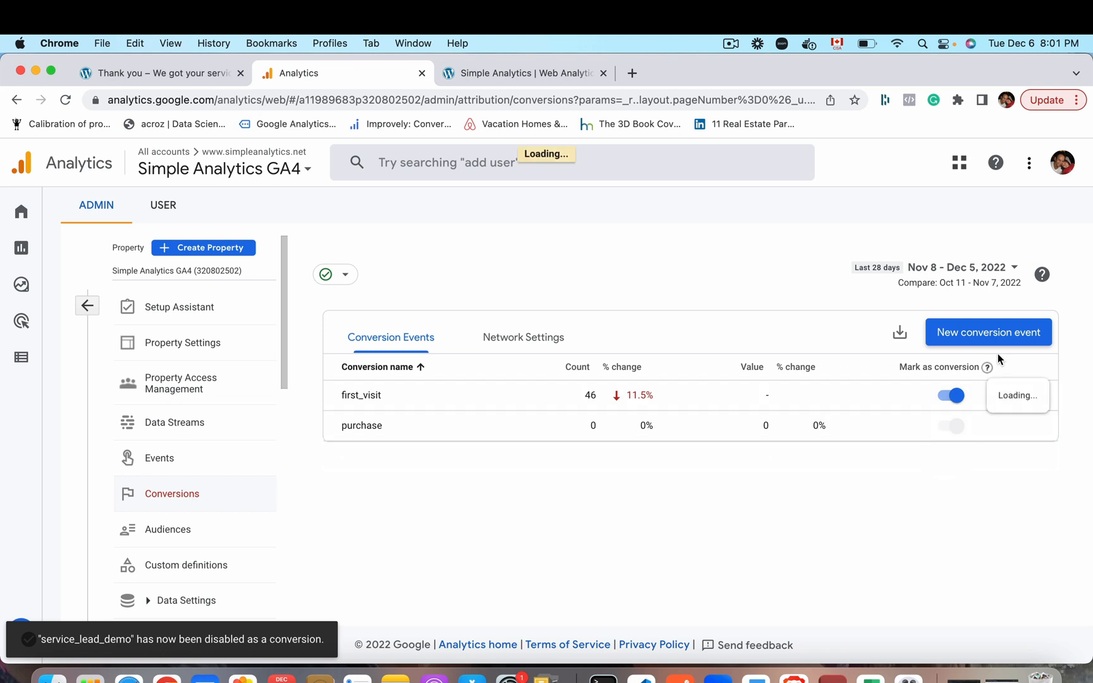
Step: Create and save a new conversion event named service_lead_demo using the copied event name
left_click(988, 332)
left_click(710, 427)
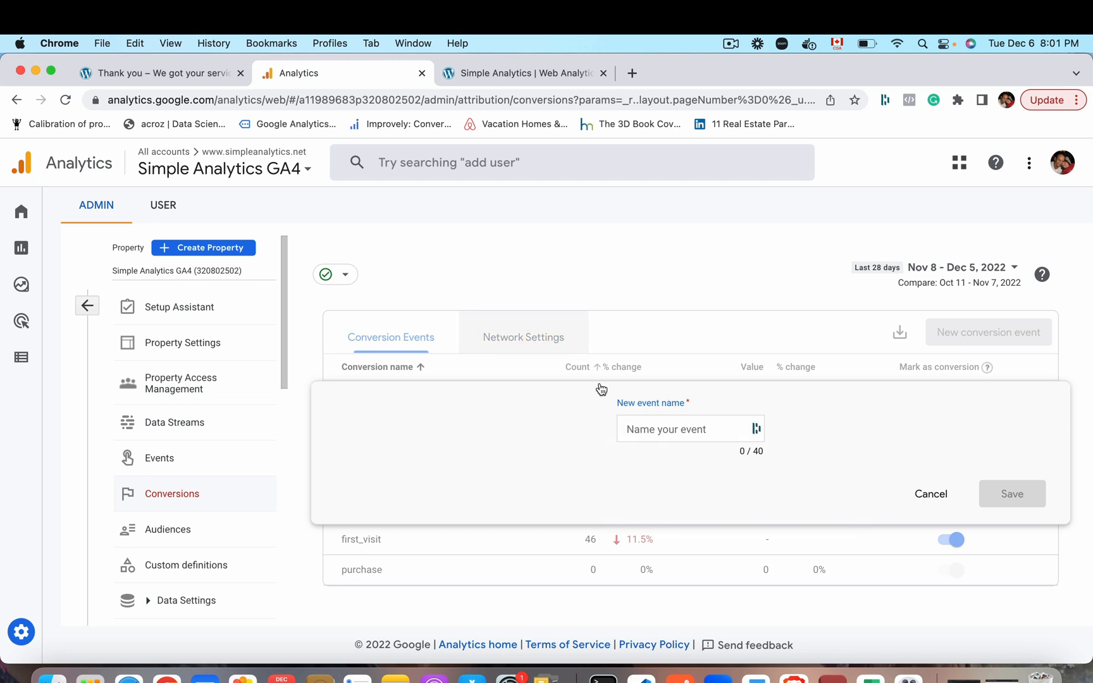
key("super+v")
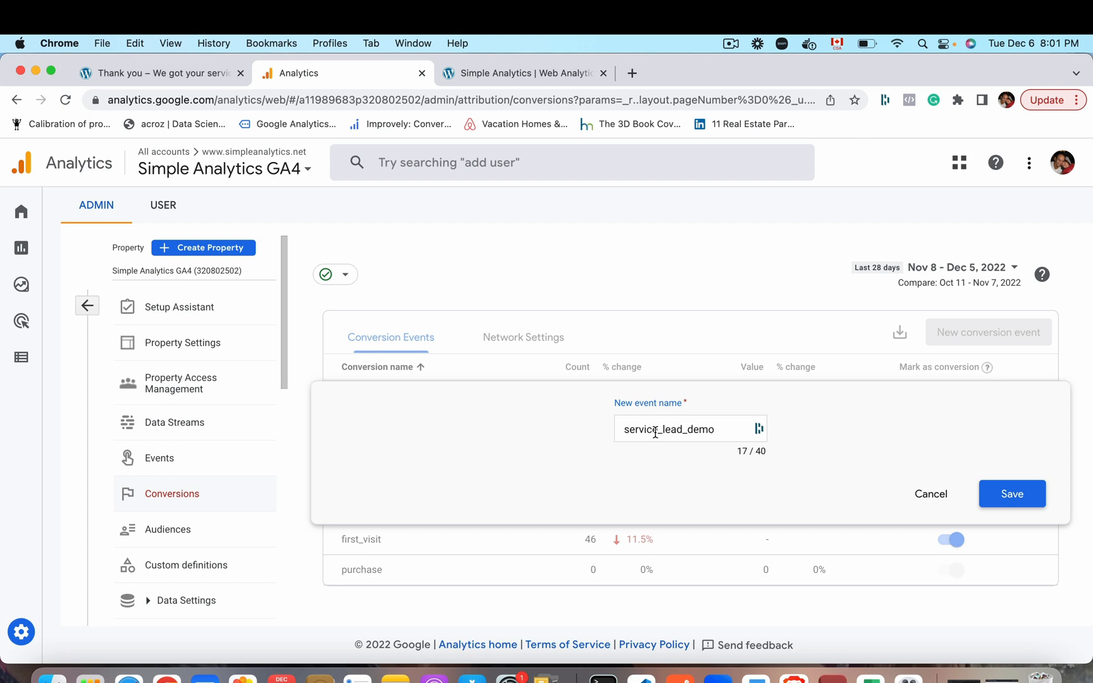
left_click(1042, 494)
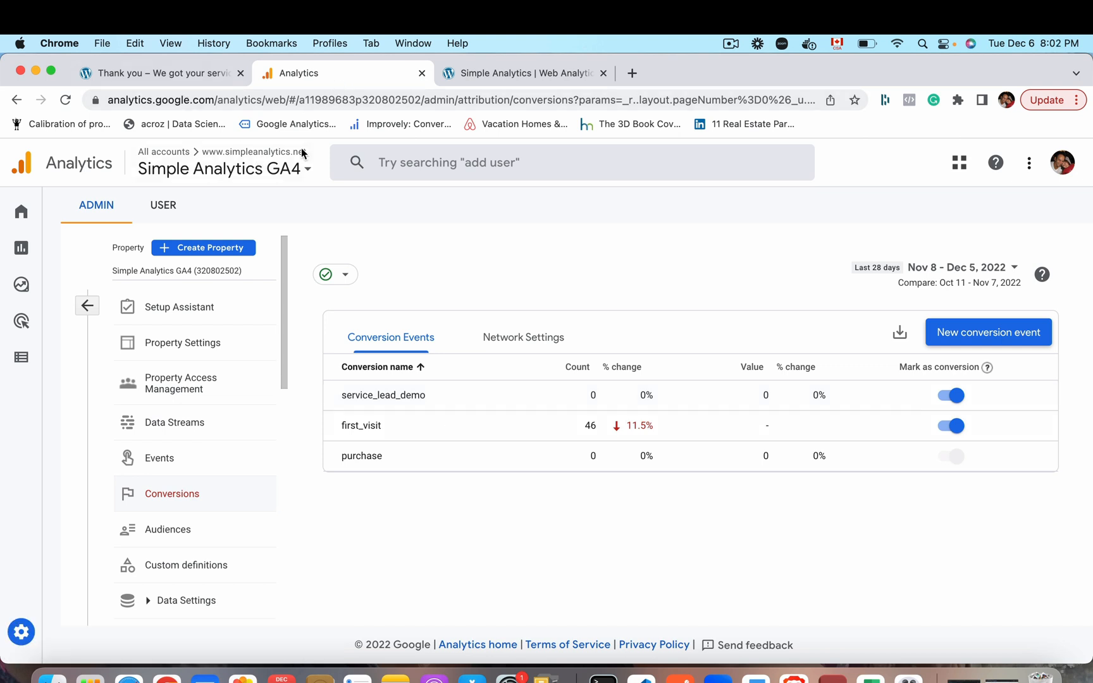
Step: Open the Realtime overview report for the Simple Analytics GA4 property
left_click(25, 249)
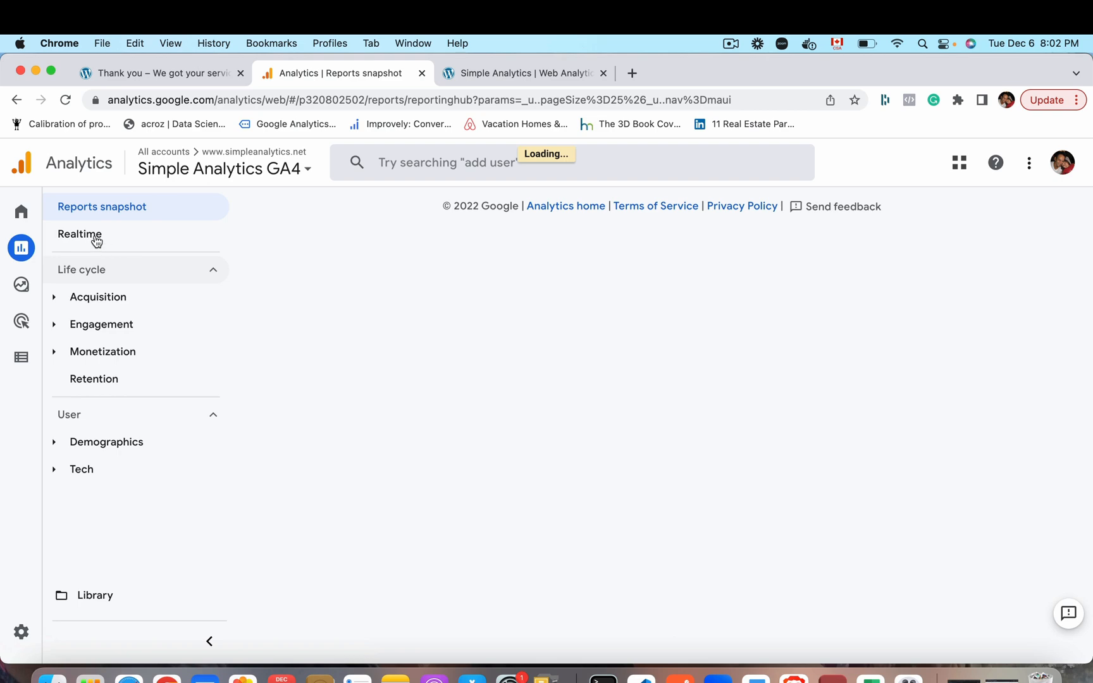
left_click(95, 238)
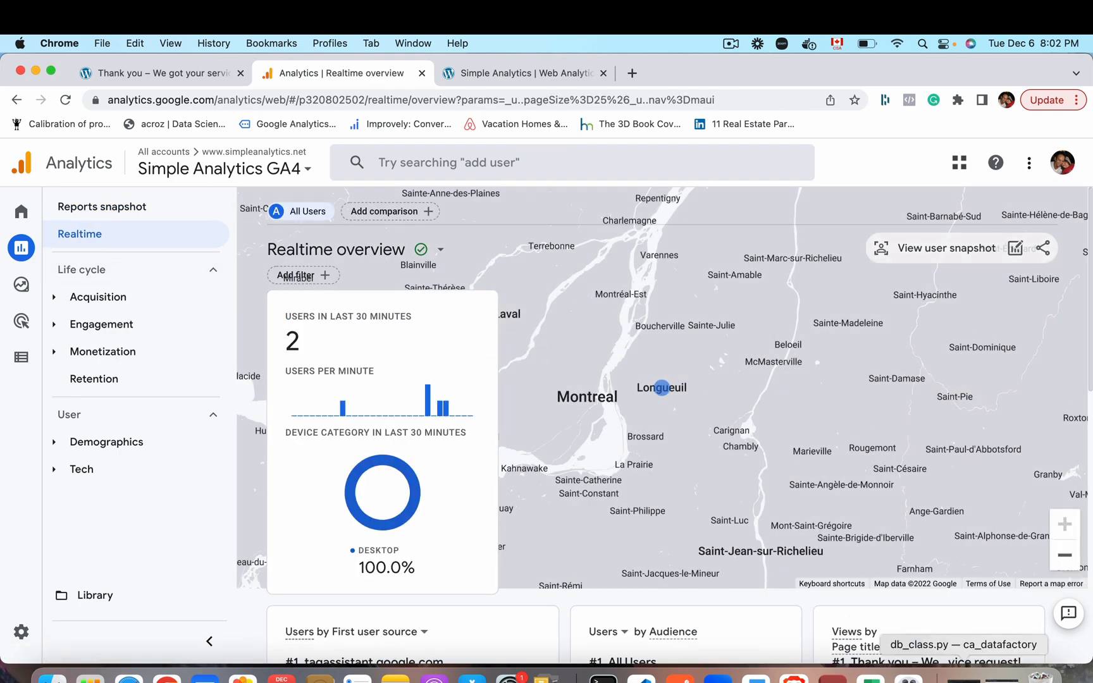
Step: Switch to the incognito Chrome window and load the simpleanalytics.net/thank-you-we-got-your-service-request page to trigger a test visit
left_click(963, 673)
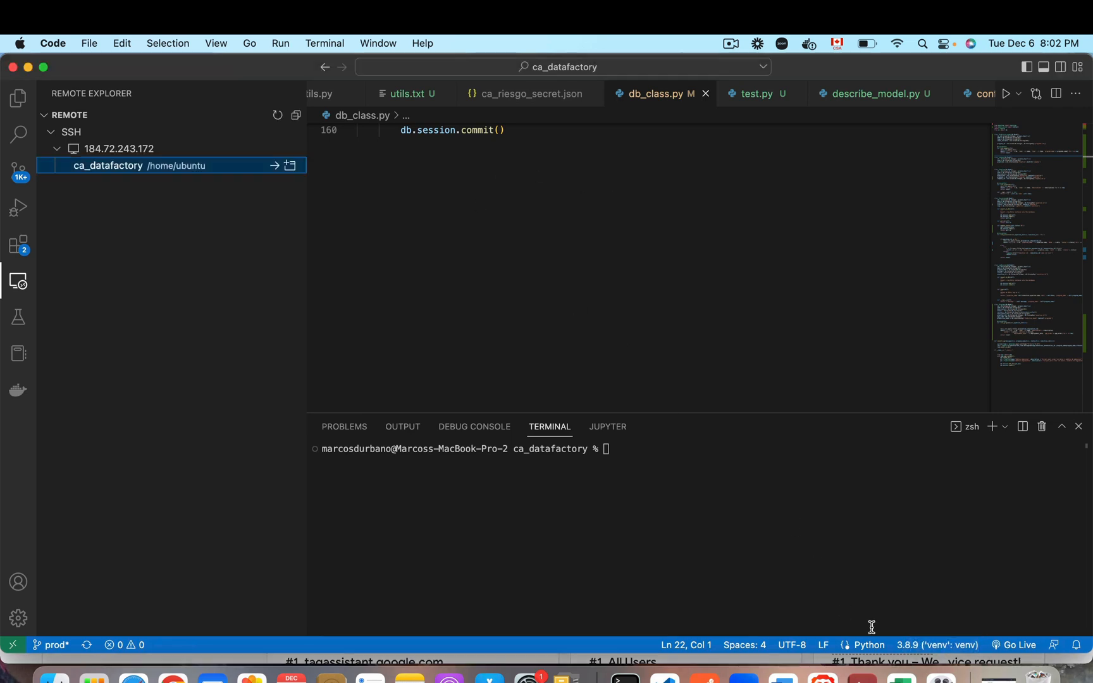
left_click(1000, 675)
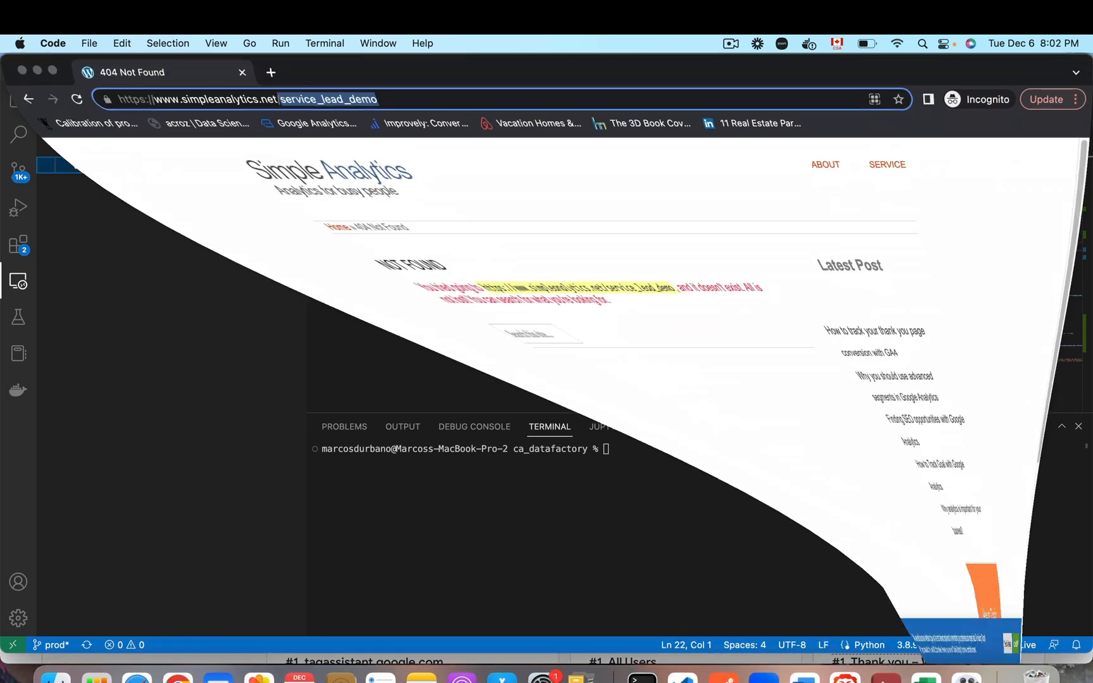
left_click(400, 93)
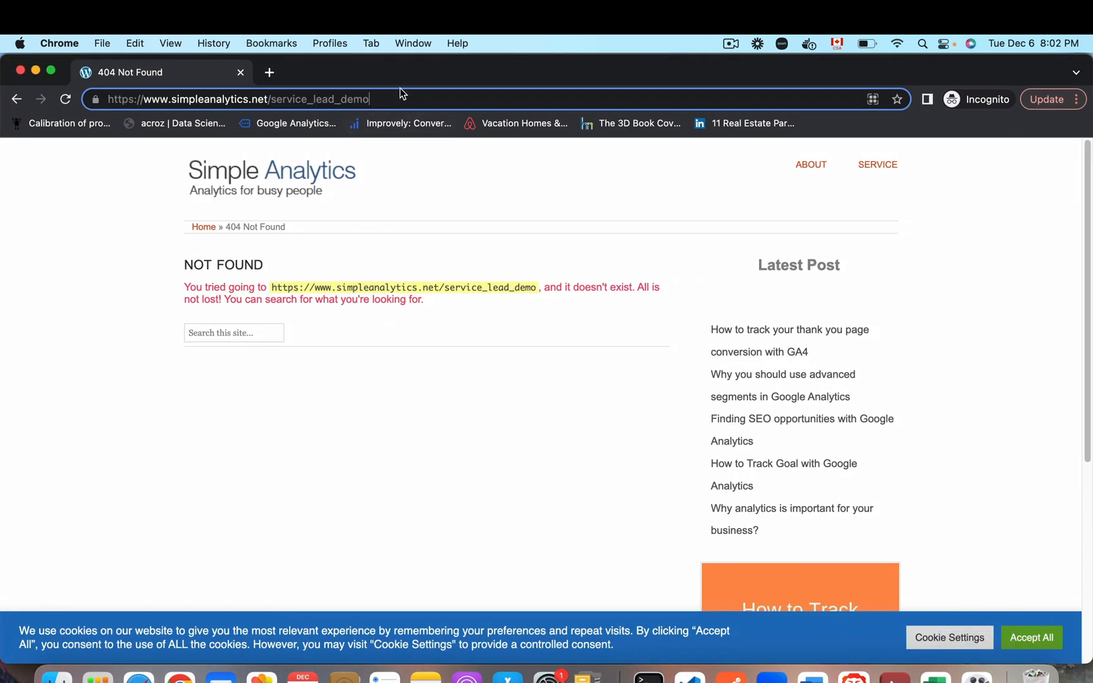
key("BackSpace")
key("BackSpace")
key("BackSpace")
key("BackSpace")
key("BackSpace")
key("BackSpace")
key("BackSpace")
key("BackSpace")
key("BackSpace")
key("BackSpace")
key("BackSpace")
key("BackSpace")
key("BackSpace")
key("BackSpace")
key("BackSpace")
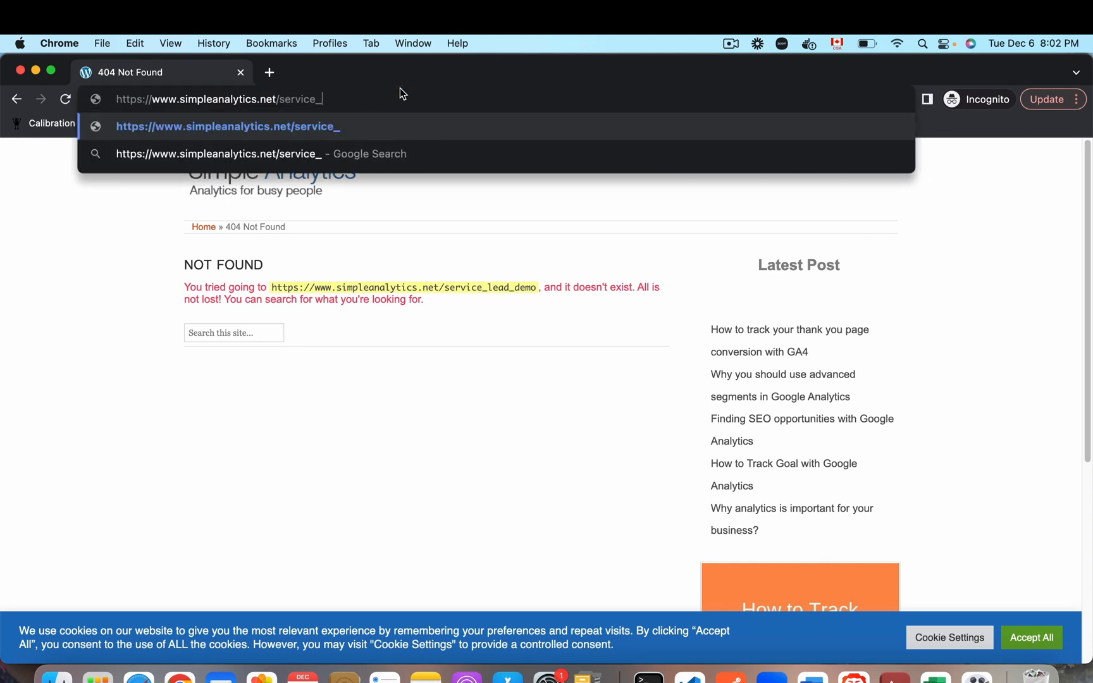
key("BackSpace")
key("BackSpace")
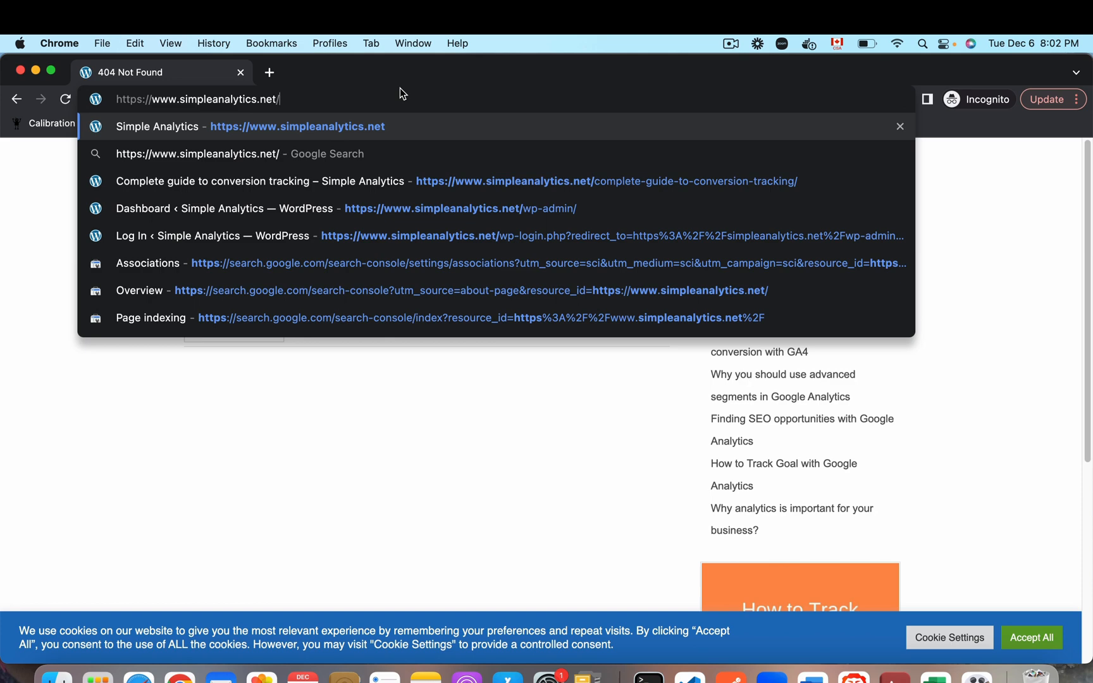
type("t")
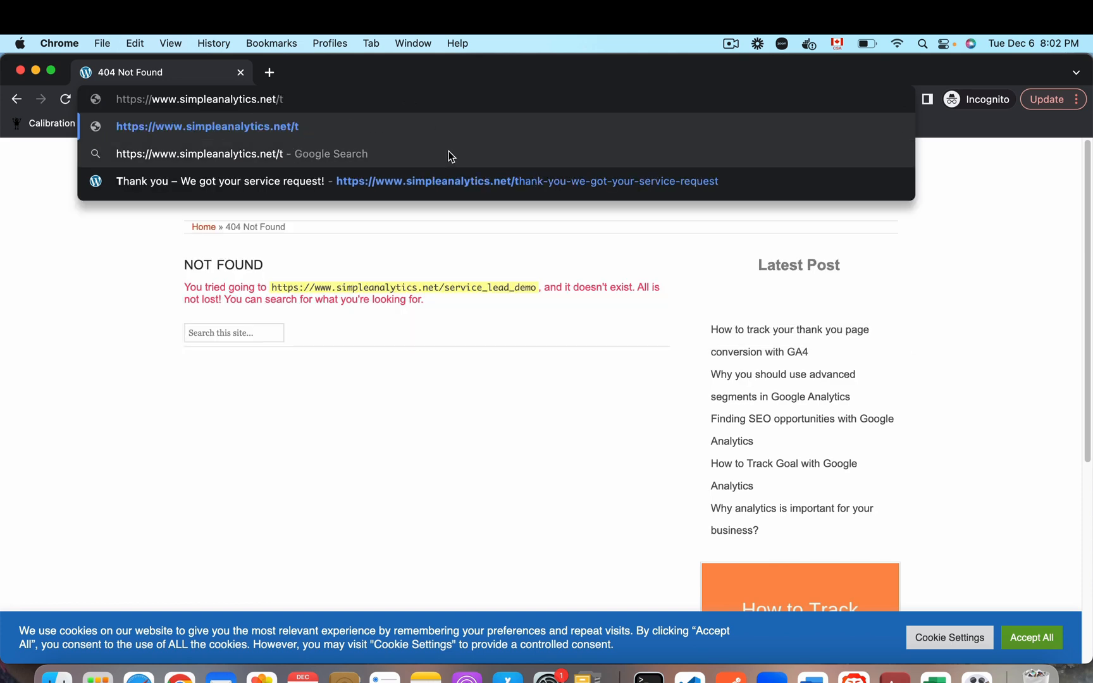
left_click(464, 181)
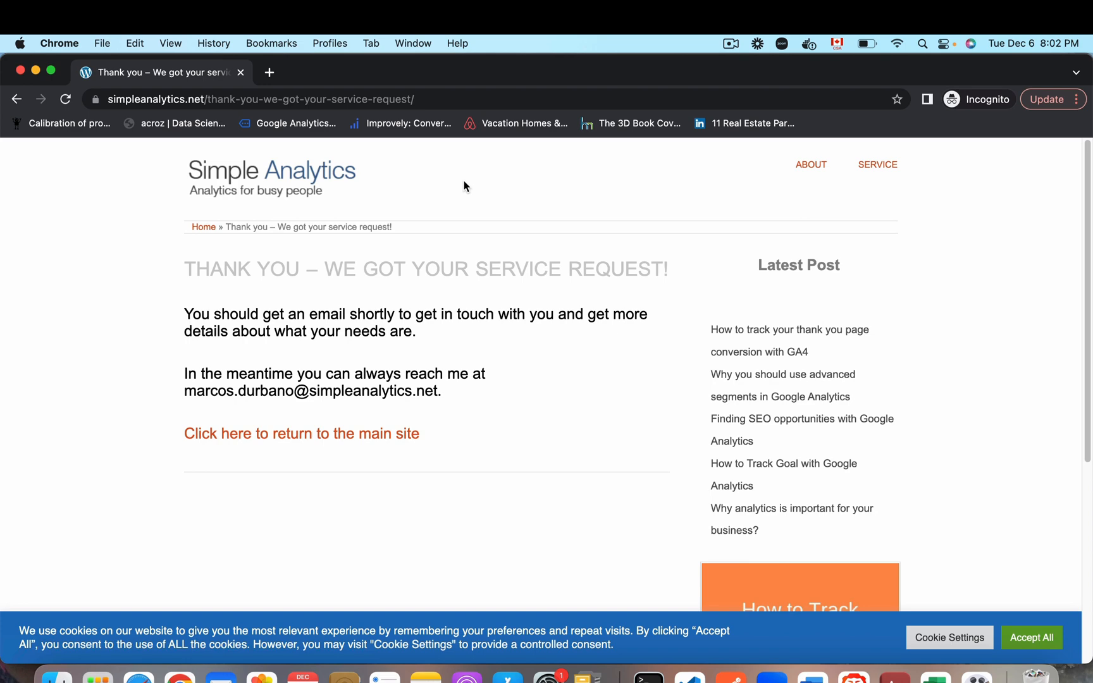
Step: Return to the Realtime report and examine the users per minute and the service_lead_demo conversions by event name
left_click(36, 72)
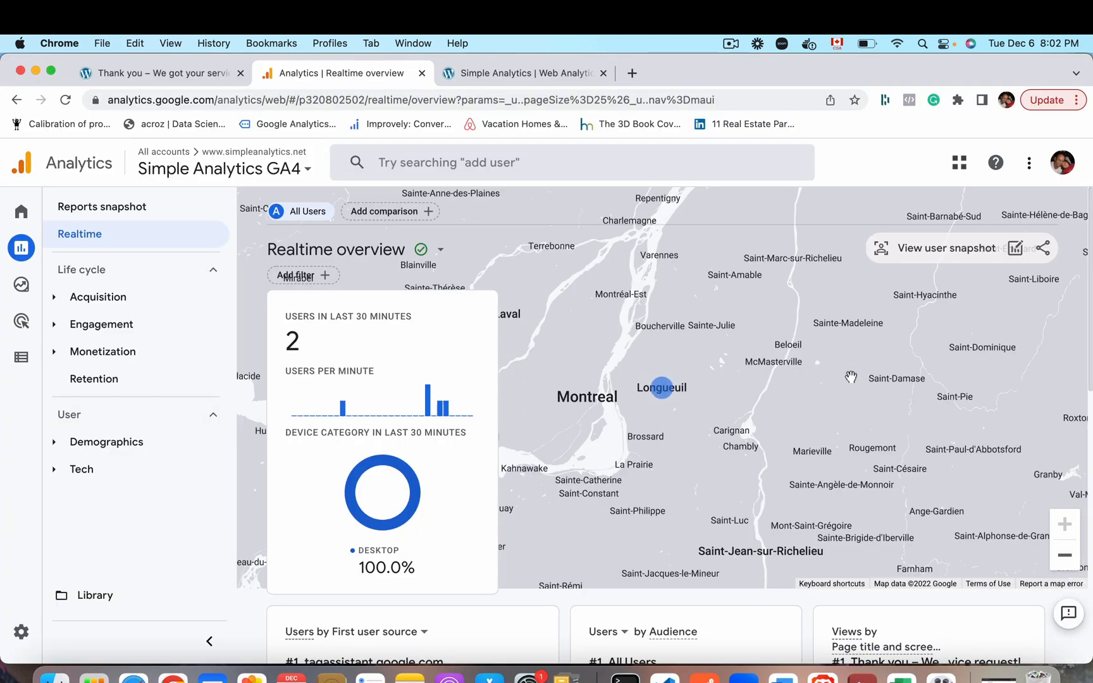
scroll(851, 378, "down", 5)
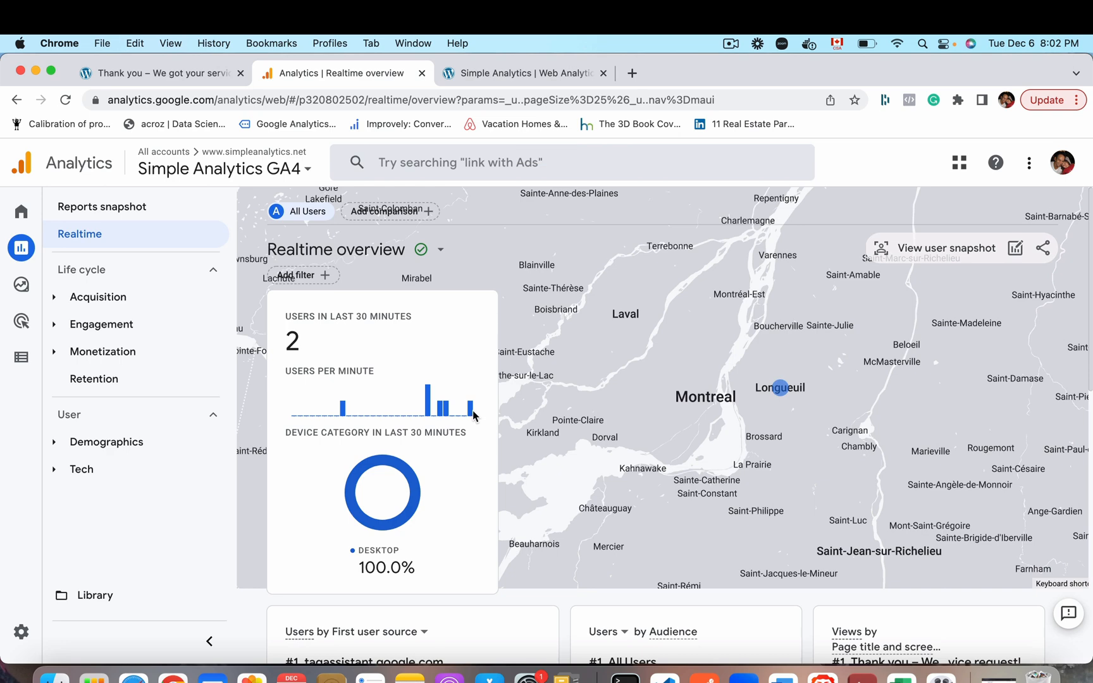
mouse_move(470, 416)
scroll(651, 411, "down", 5)
scroll(658, 411, "down", 5)
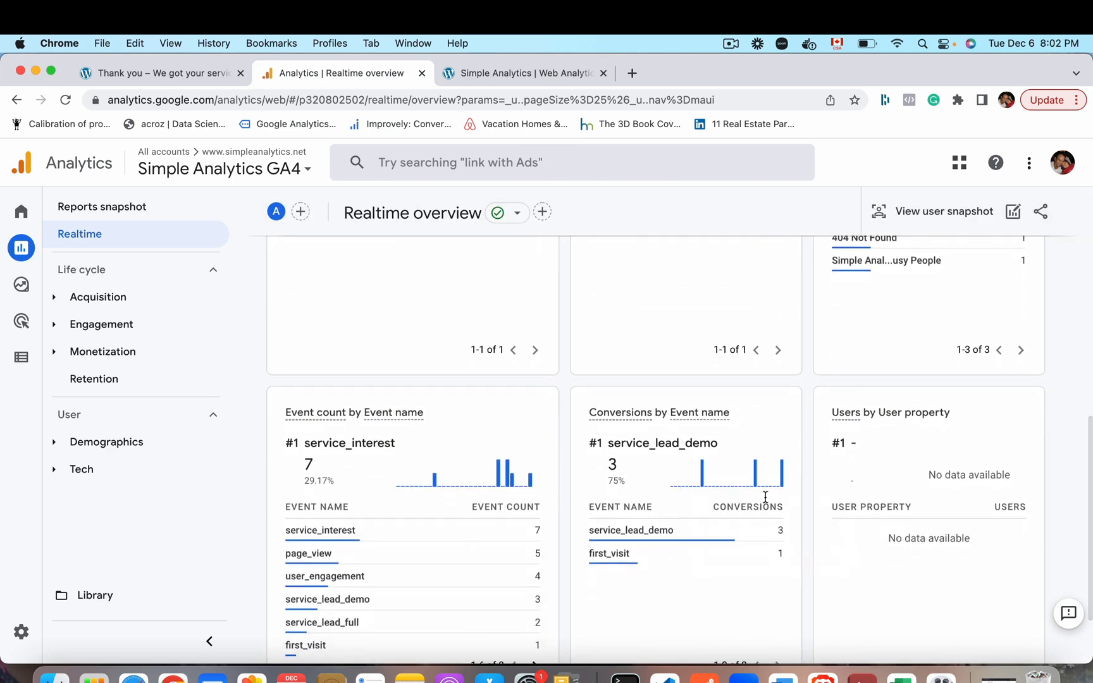
mouse_move(781, 480)
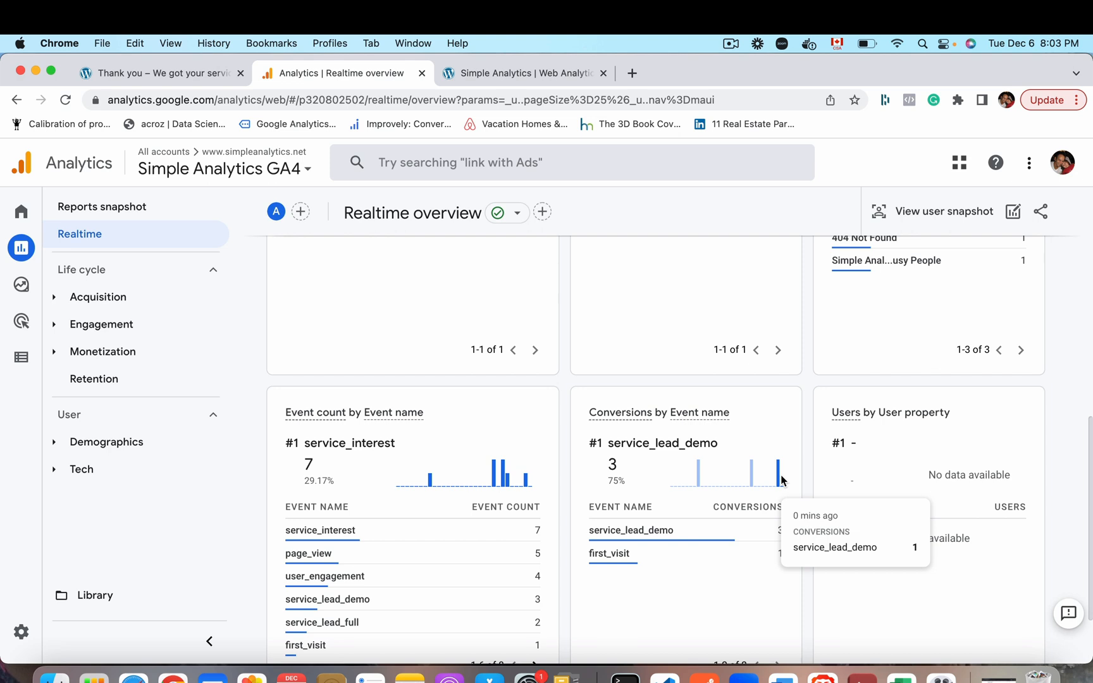
left_click(726, 42)
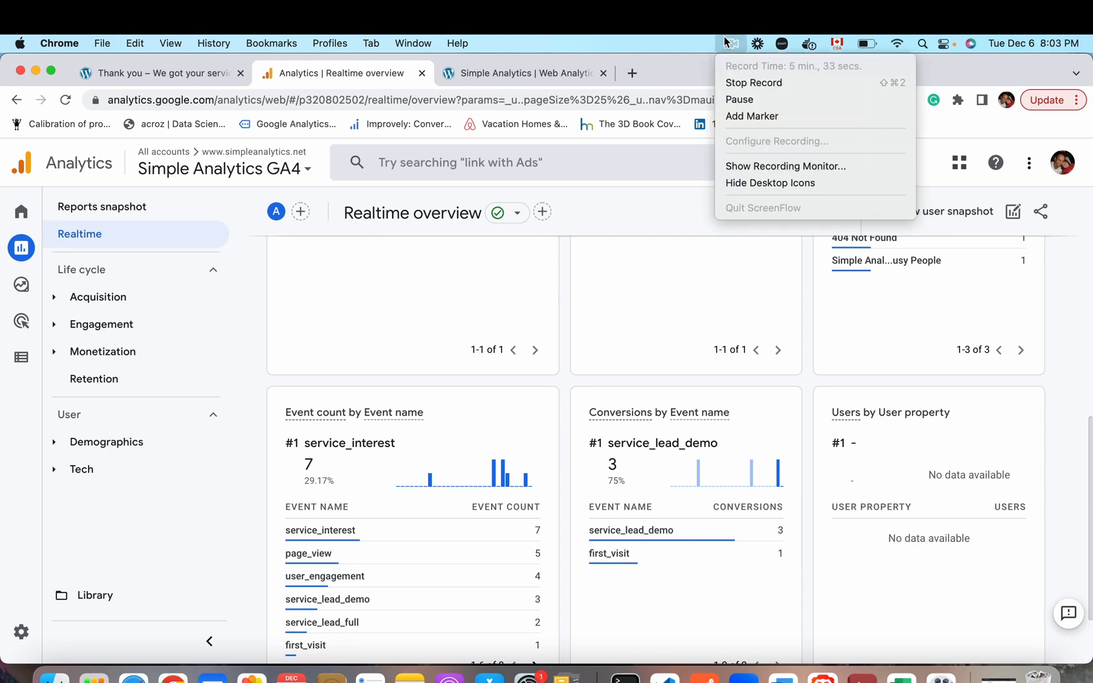